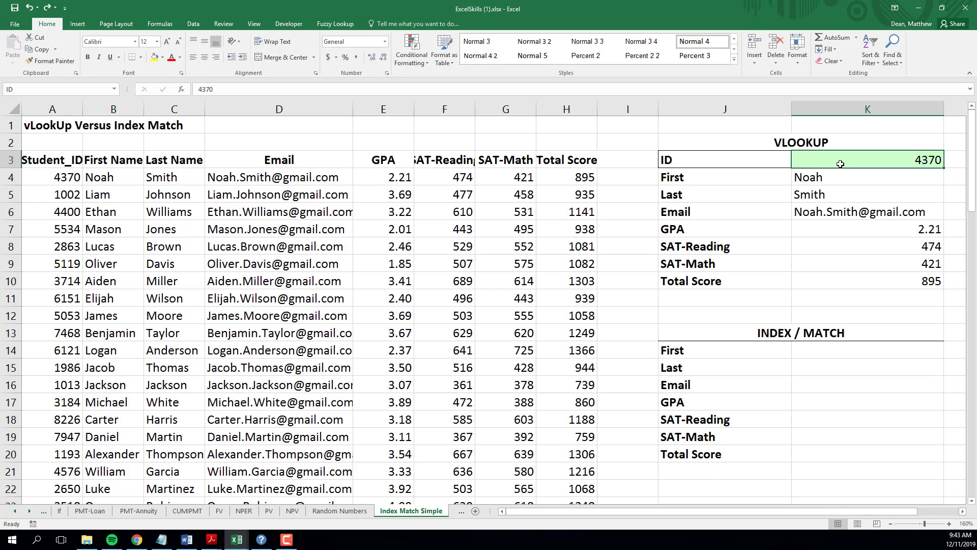
Enter the student ID from row 10 as the VLOOKUP ID in K3, and select the First result cell K14 under INDEX / MATCH.
type("3714")
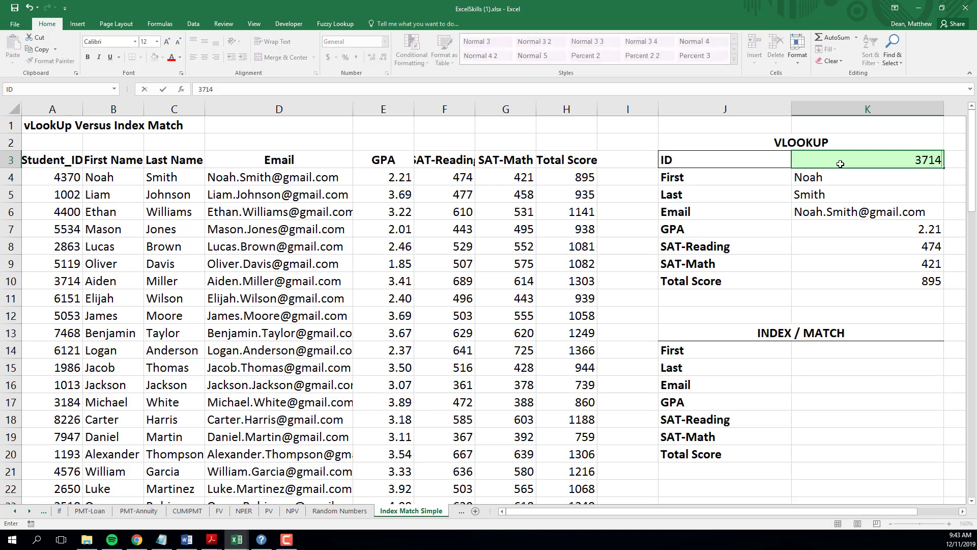
key("Return")
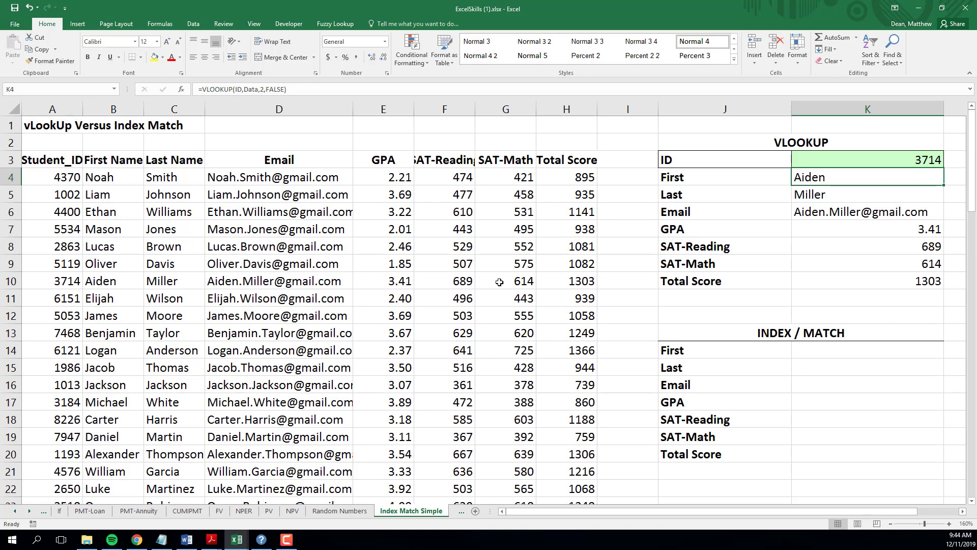
left_click(826, 352)
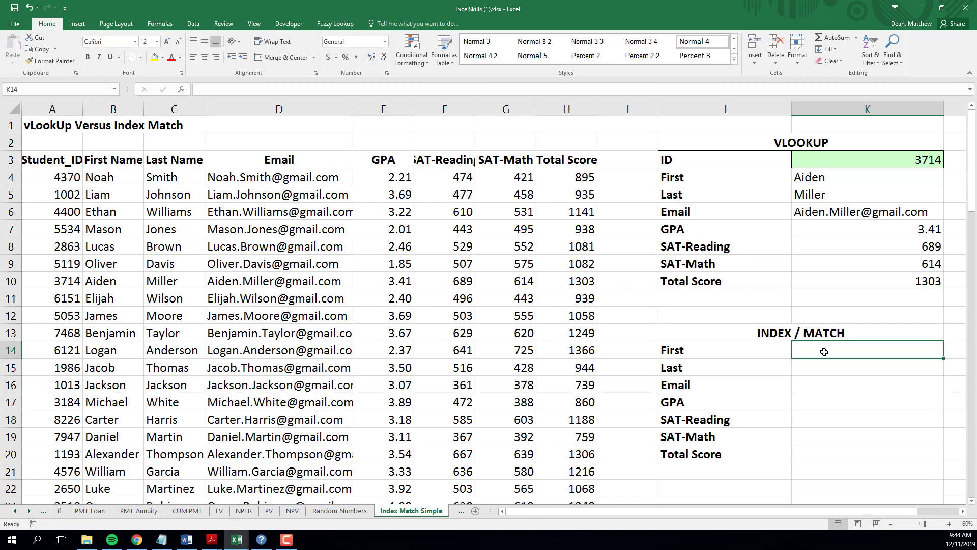
Switch to the INDEX & MATCH PDF in Acrobat Reader and review the INDEX and MATCH function descriptions in the Overview section.
key("alt+Tab")
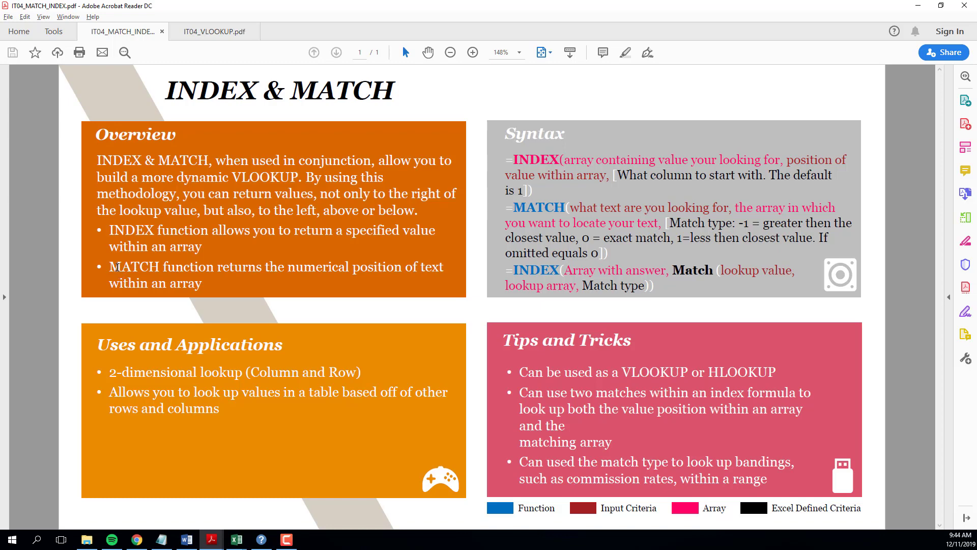
left_click_drag(110, 267, 204, 283)
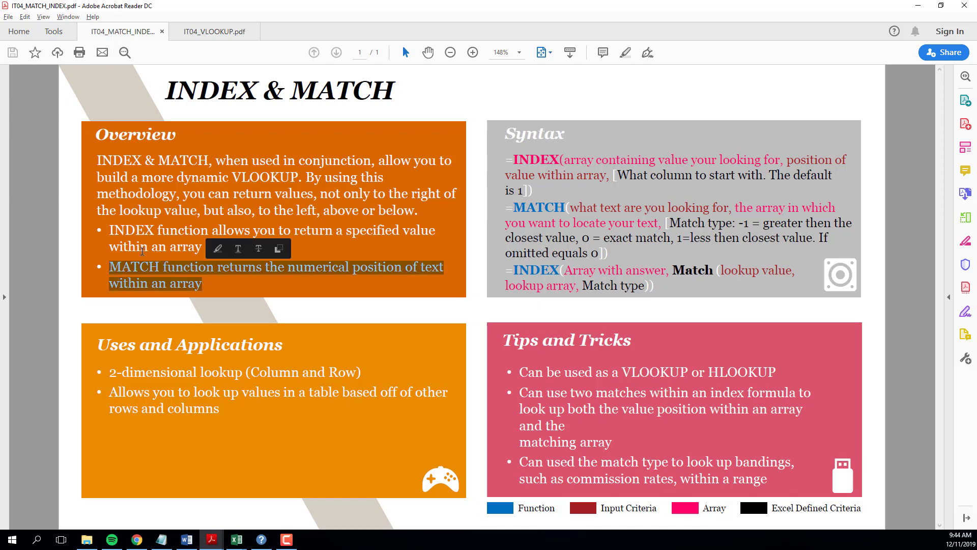
left_click(120, 234)
left_click_drag(111, 230, 220, 248)
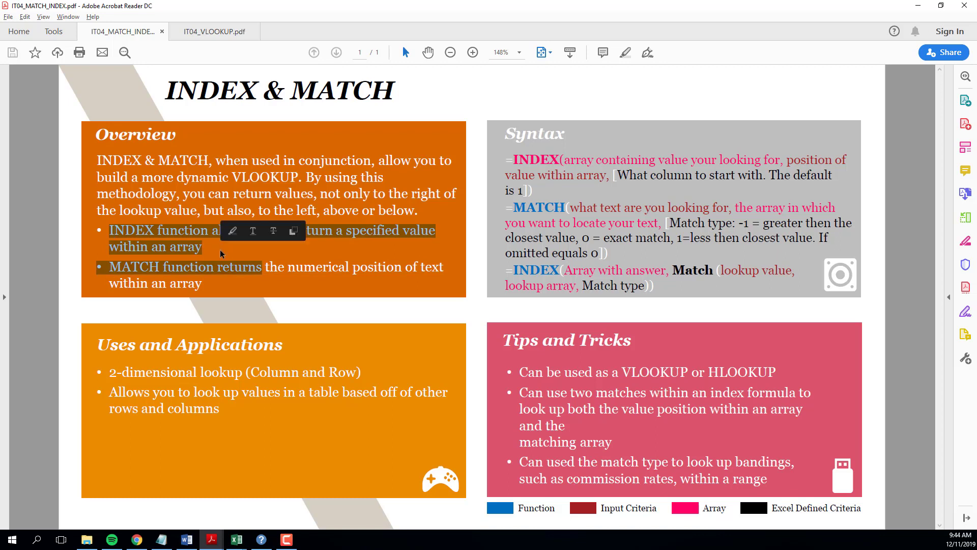
left_click(221, 258)
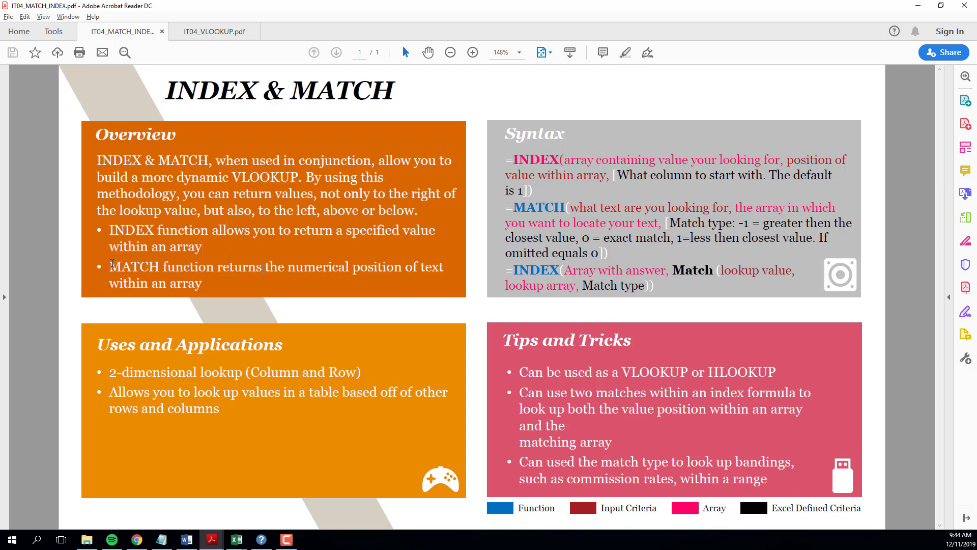
left_click_drag(157, 264, 278, 294)
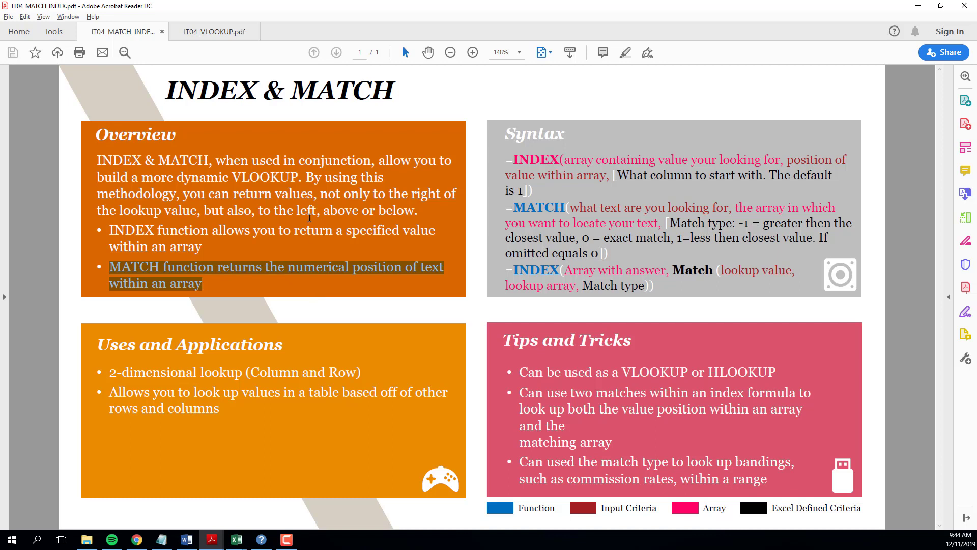
left_click_drag(109, 230, 204, 241)
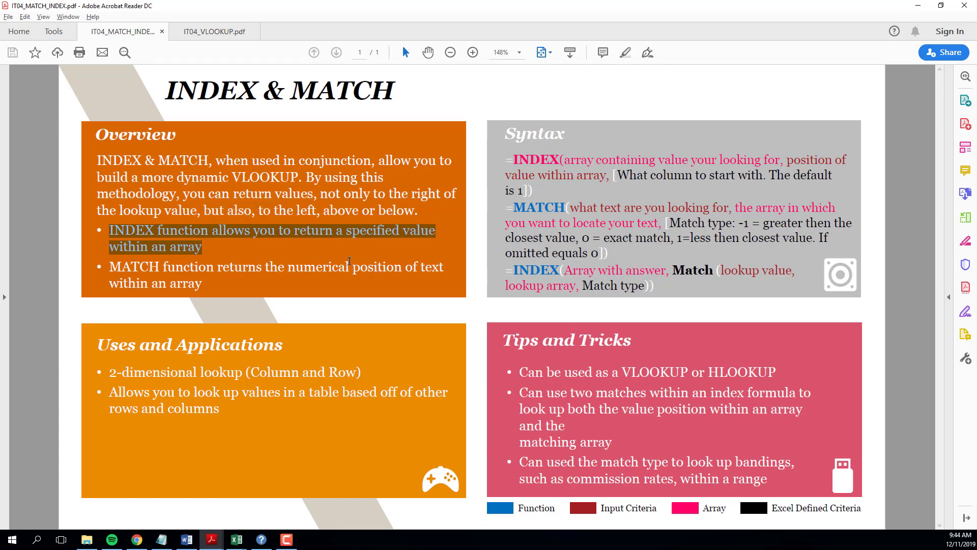
left_click(333, 231)
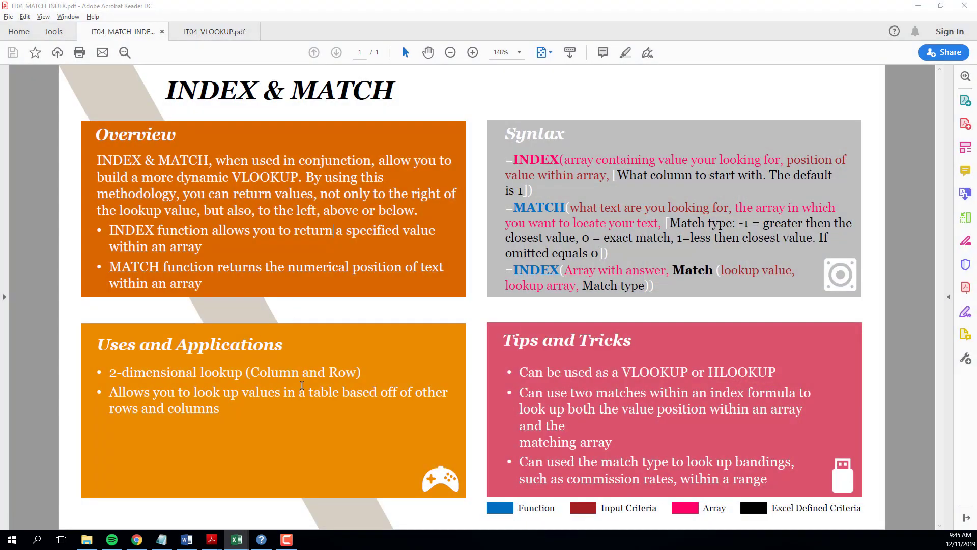
Switch back to Excel and enter =MATCH(ID,Data,0) in K14, using the defined names ID and Data.
key("alt+Tab")
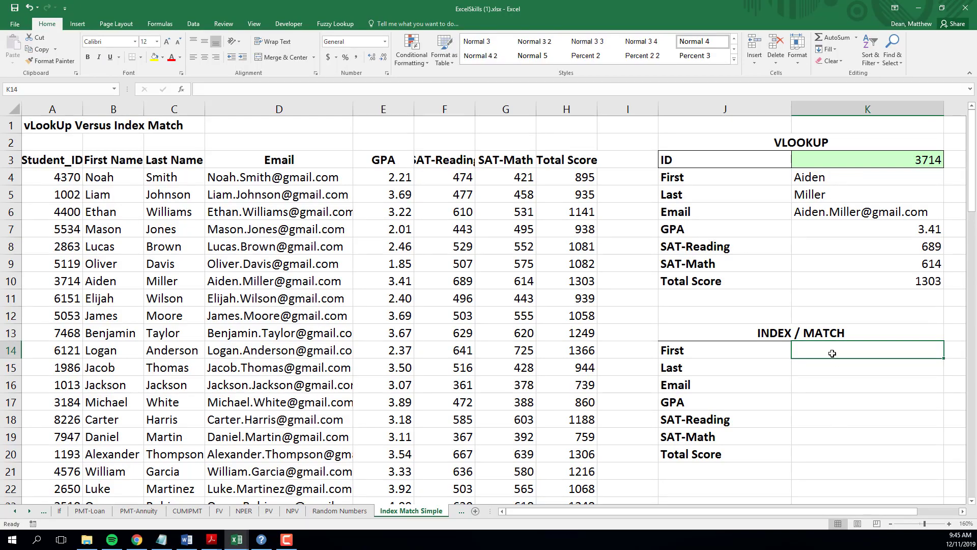
type("=")
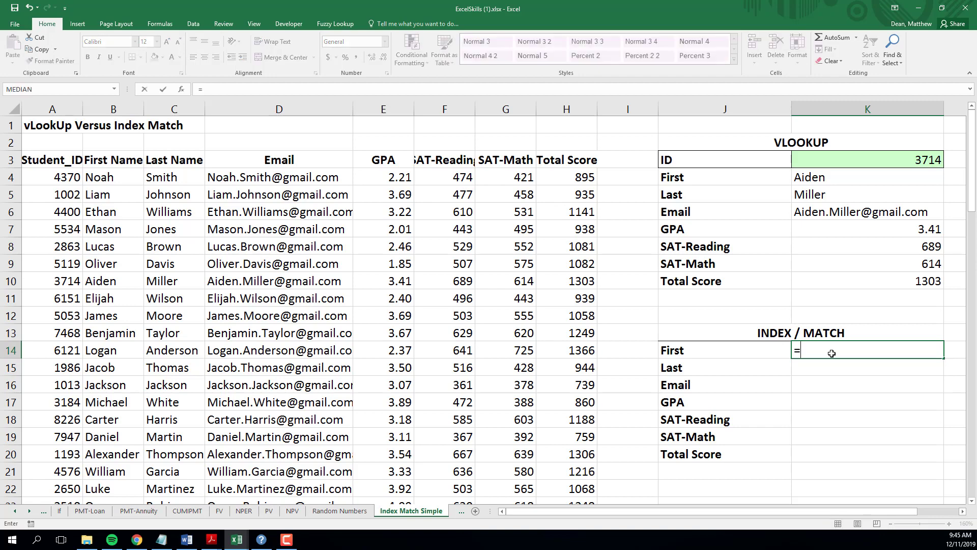
type("match(")
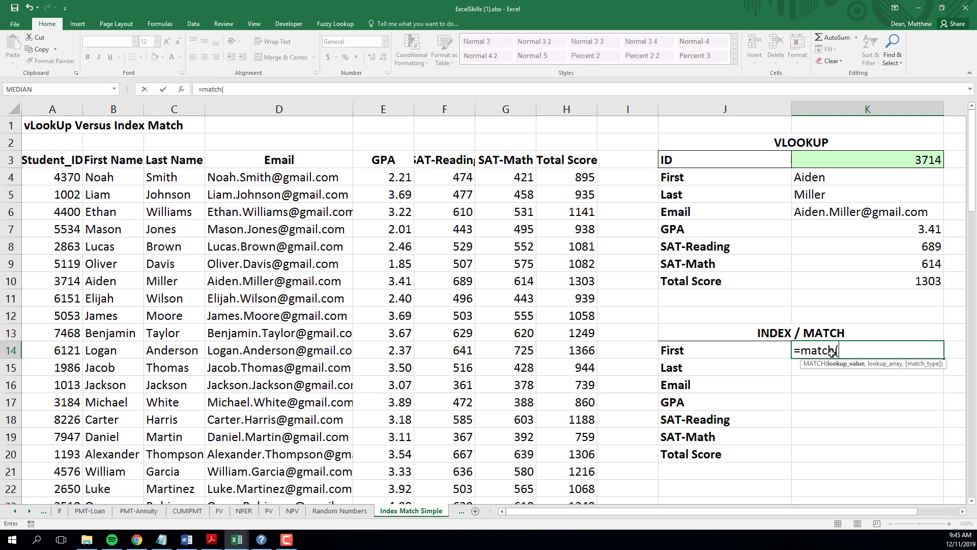
key("F3")
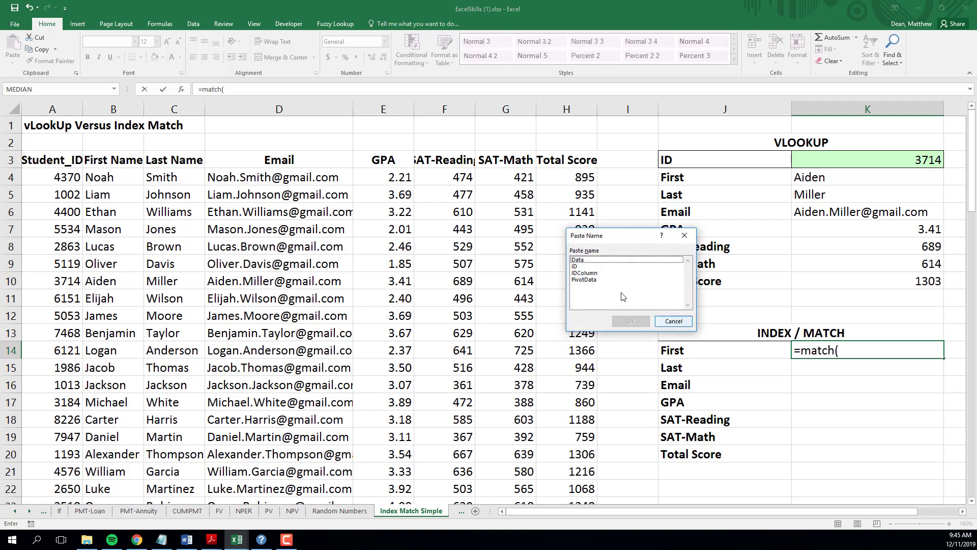
left_click(584, 266)
left_click(625, 322)
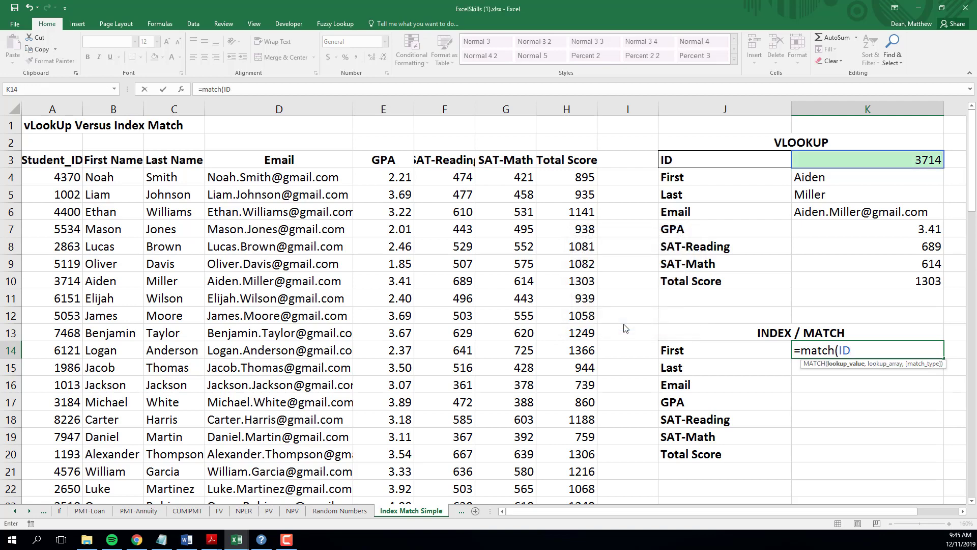
type(",Data")
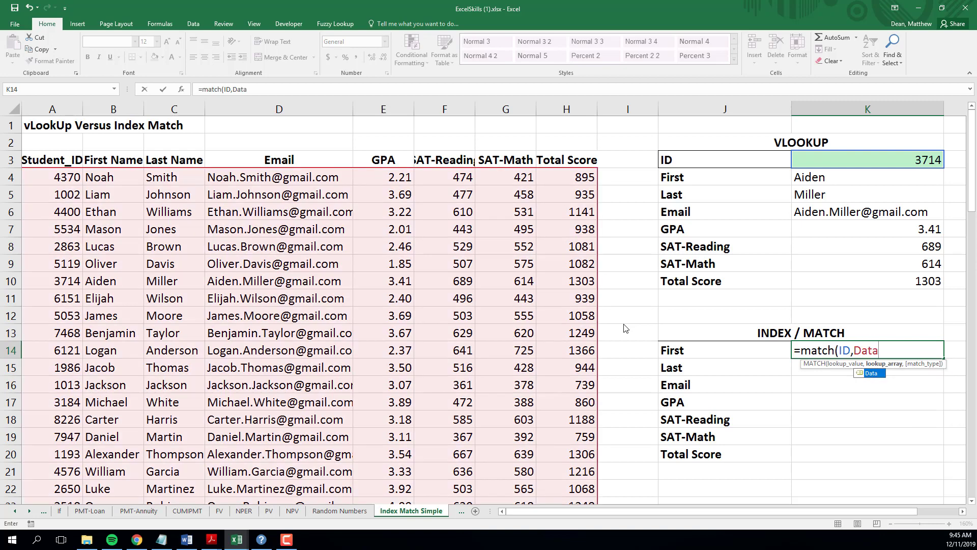
type(",")
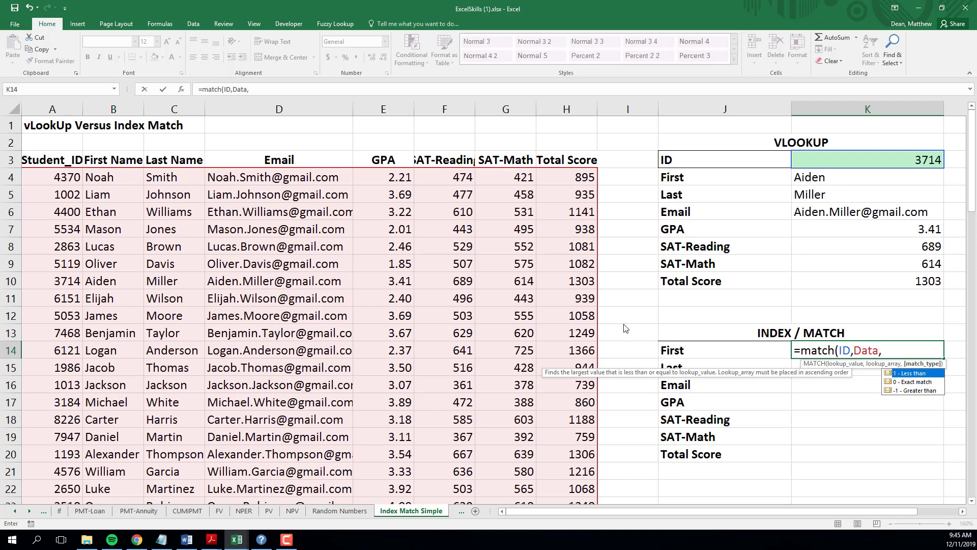
type("0")
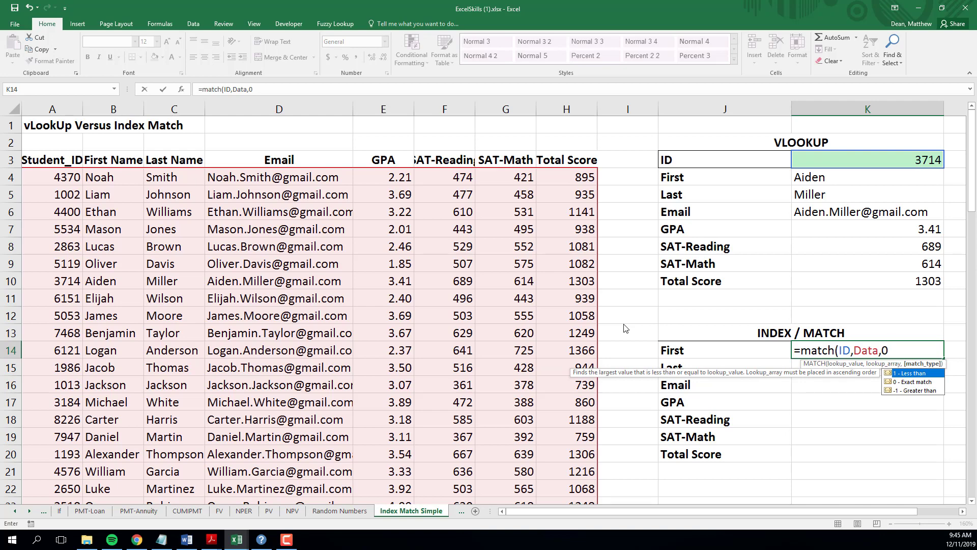
type(")")
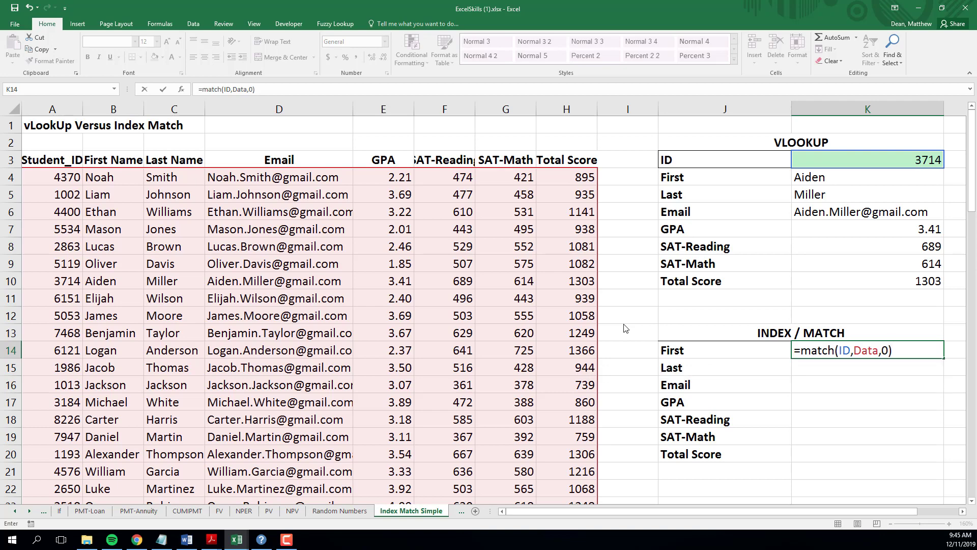
key("Return")
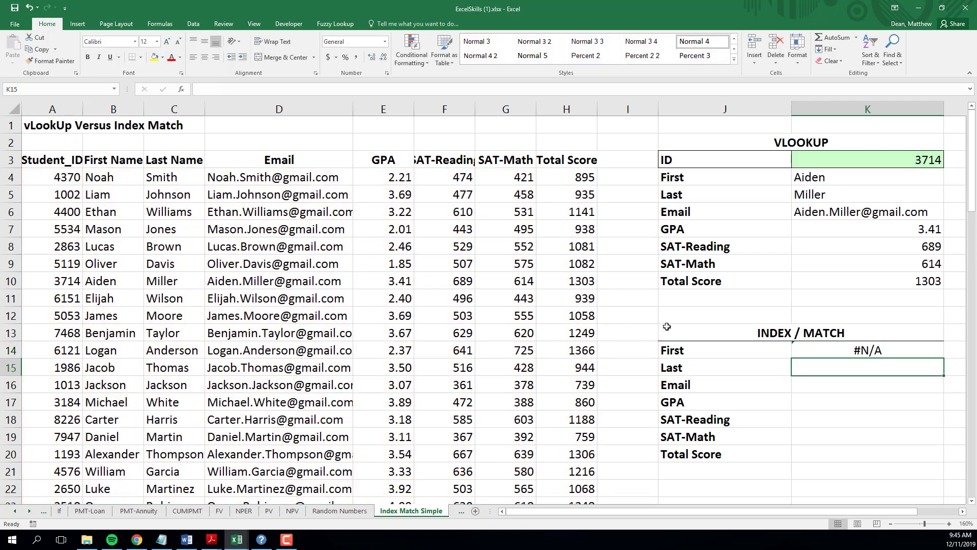
left_click(876, 350)
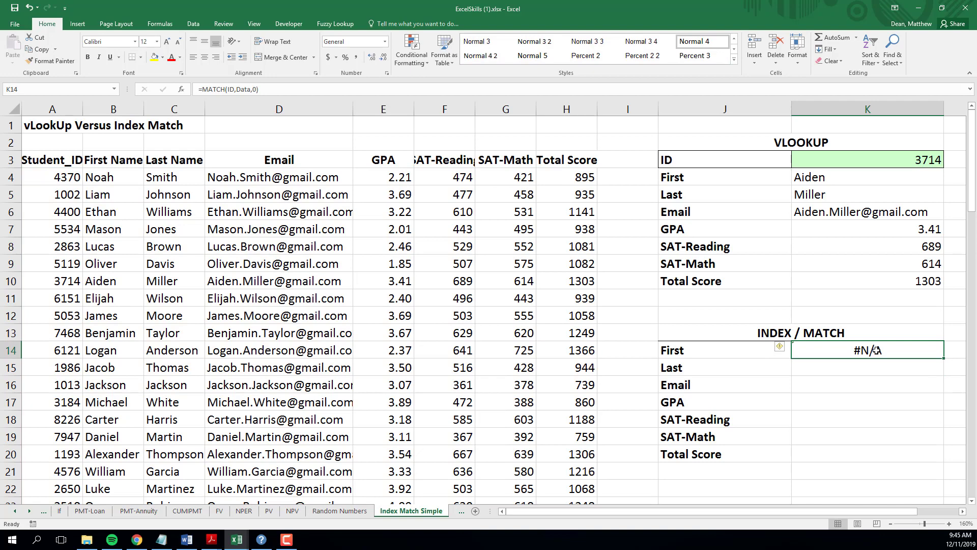
double_click(875, 350)
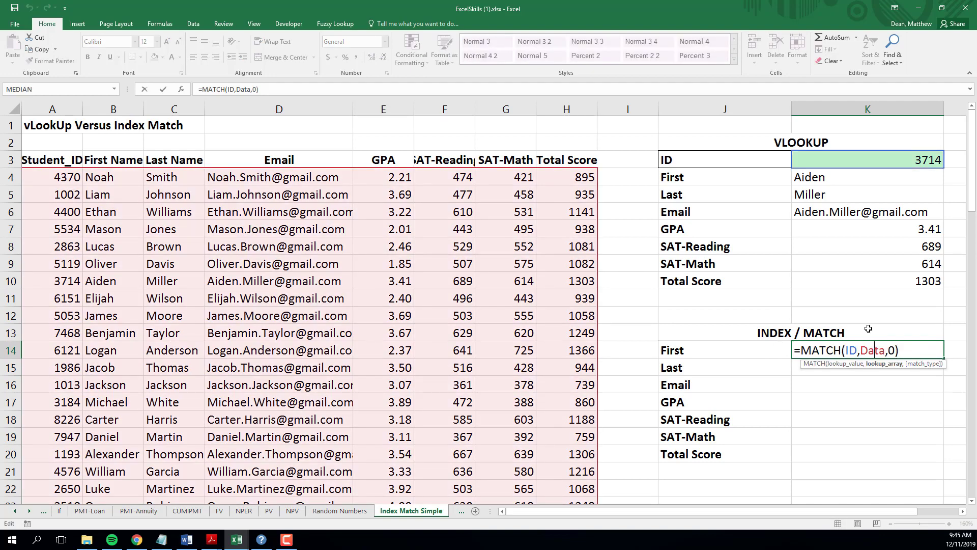
key("Escape")
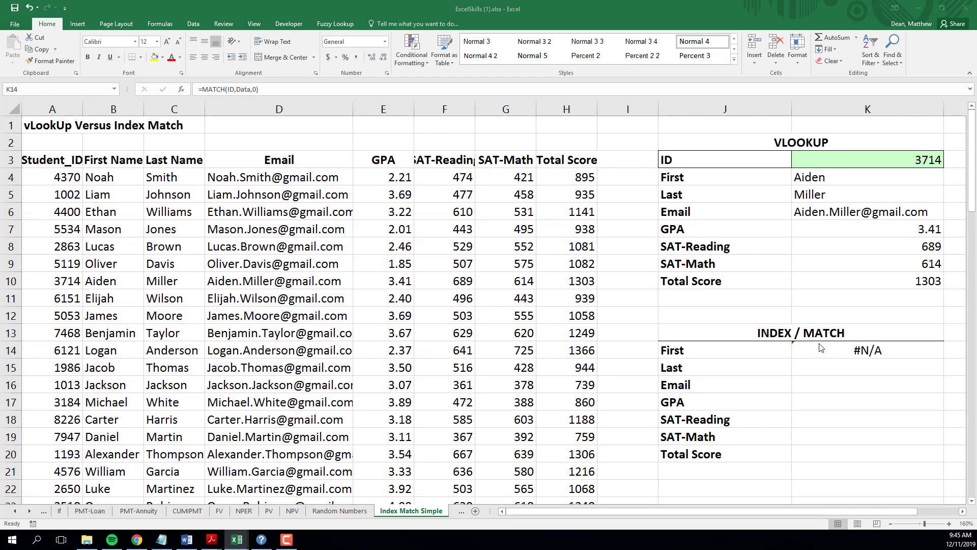
Replace the lookup array Data in K14's MATCH formula with the defined name IDColumn.
left_click(858, 350)
double_click(858, 350)
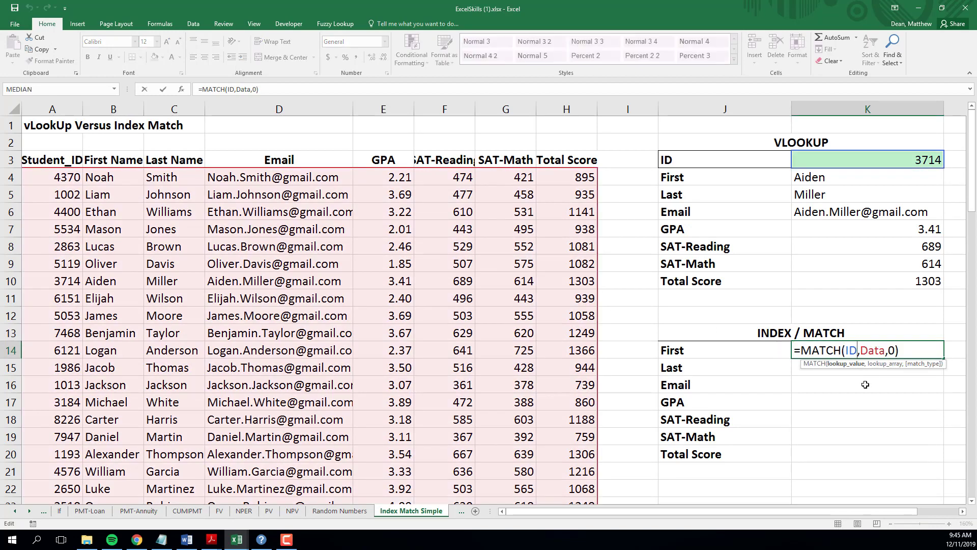
left_click_drag(860, 350, 884, 349)
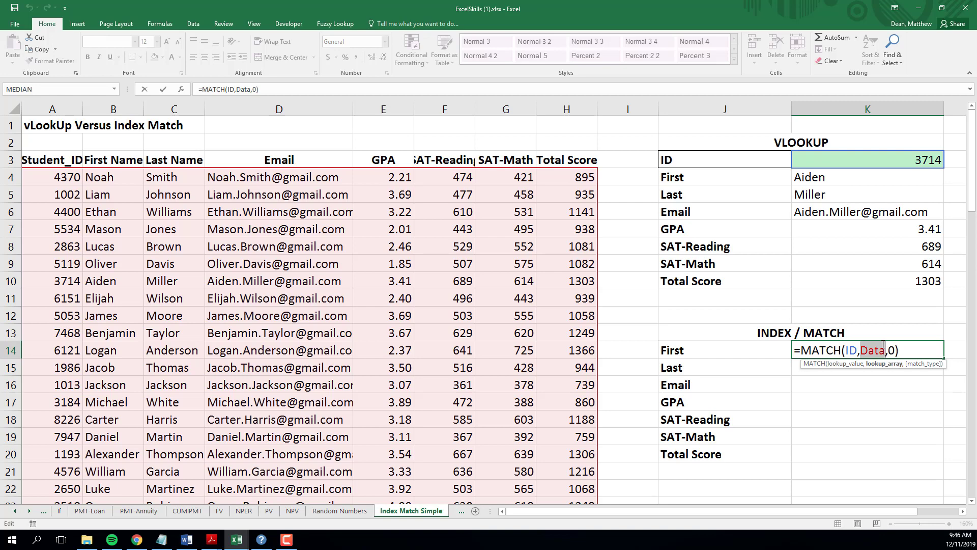
key("BackSpace")
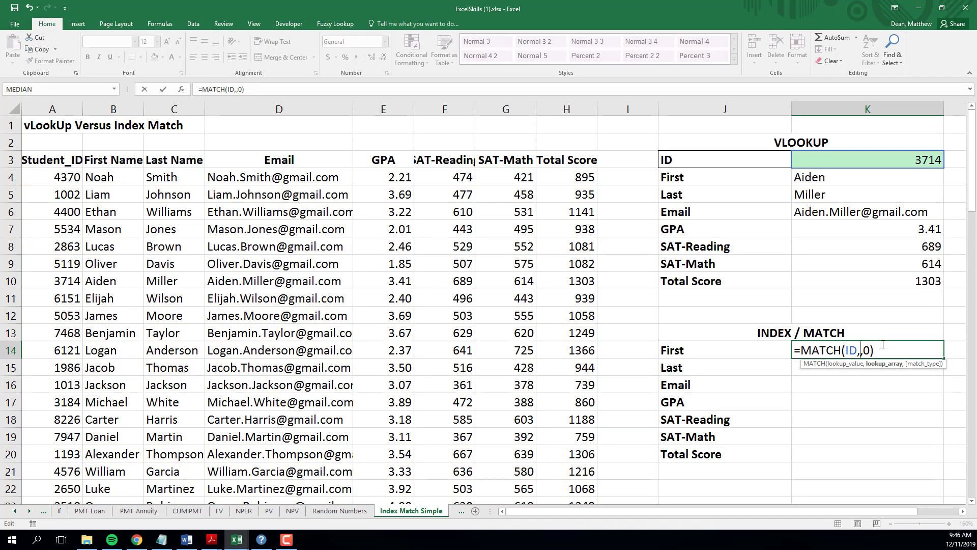
key("F3")
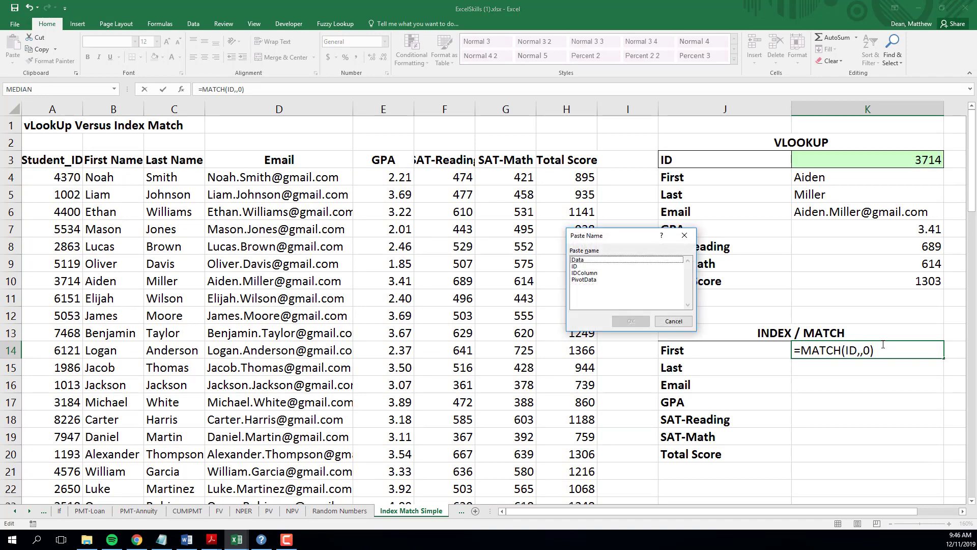
left_click(595, 274)
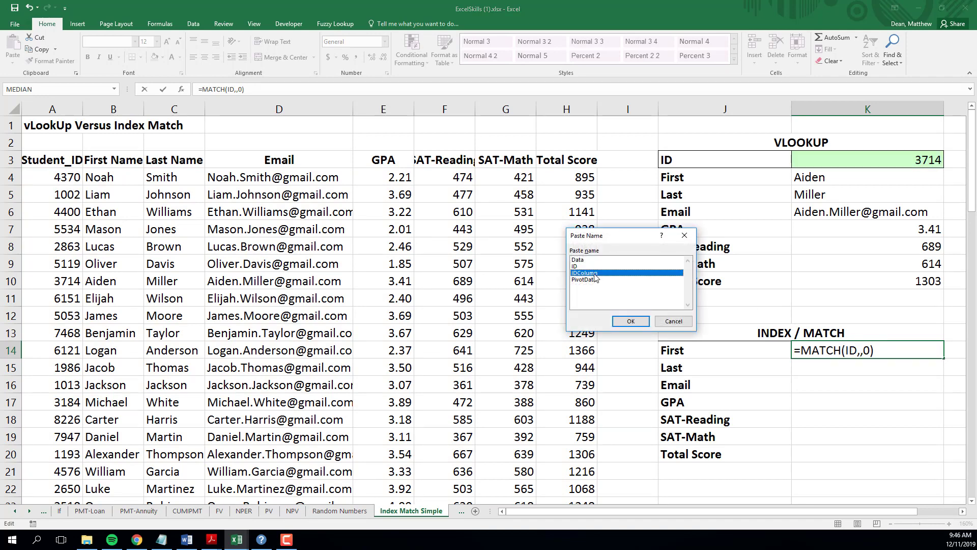
left_click(631, 321)
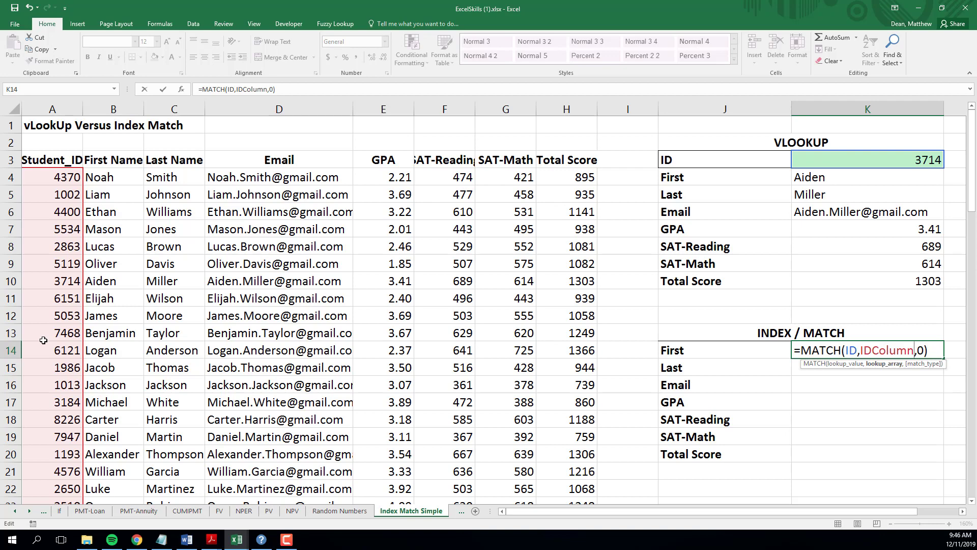
key("Return")
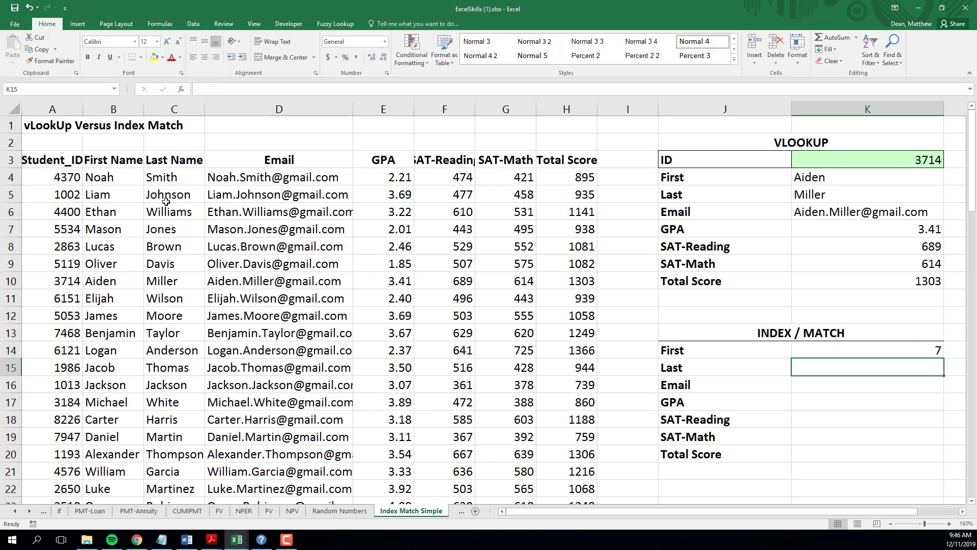
Select the first names from B4 down to B10 to check the position returned by MATCH.
left_click(90, 181)
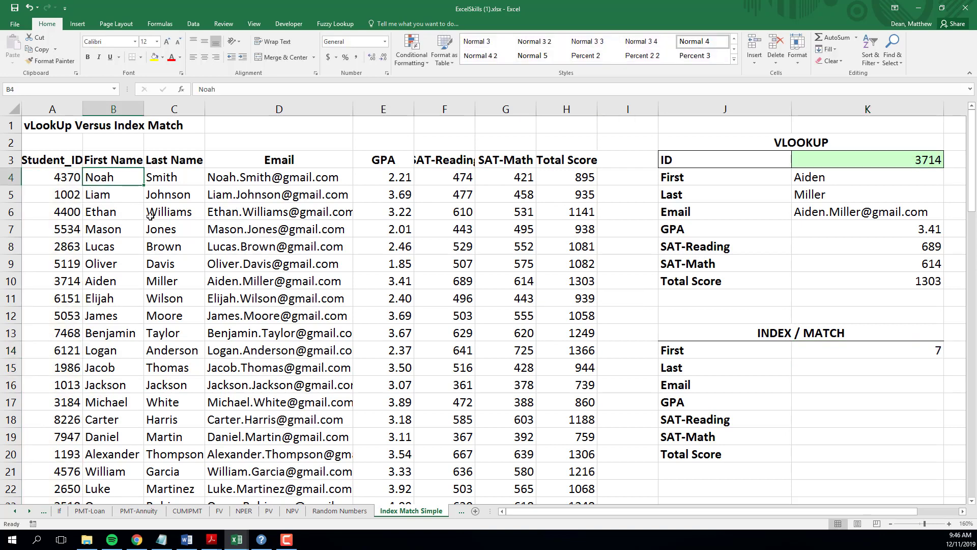
key("shift+Down")
key("shift+Down")
key("shift+Down")
key("shift+Down")
key("shift+Down")
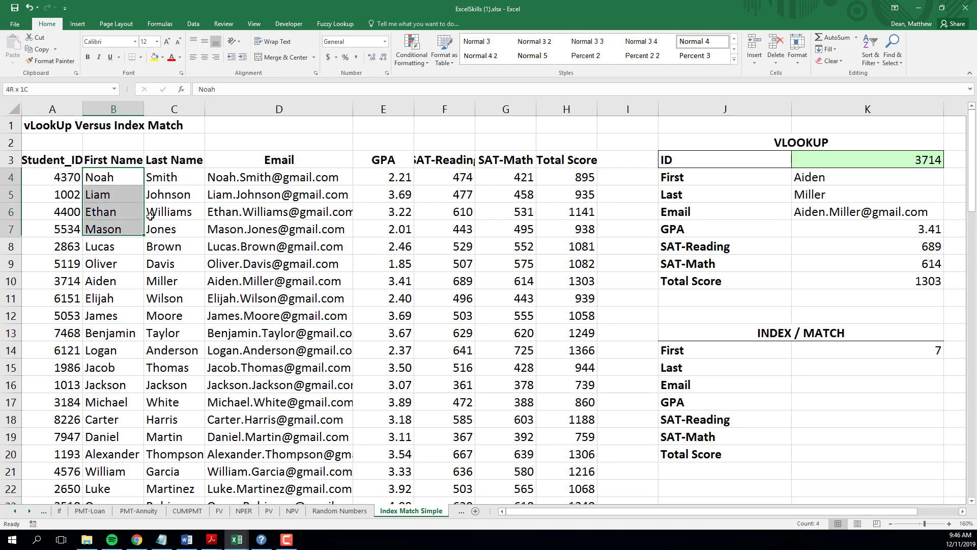
key("shift+Down")
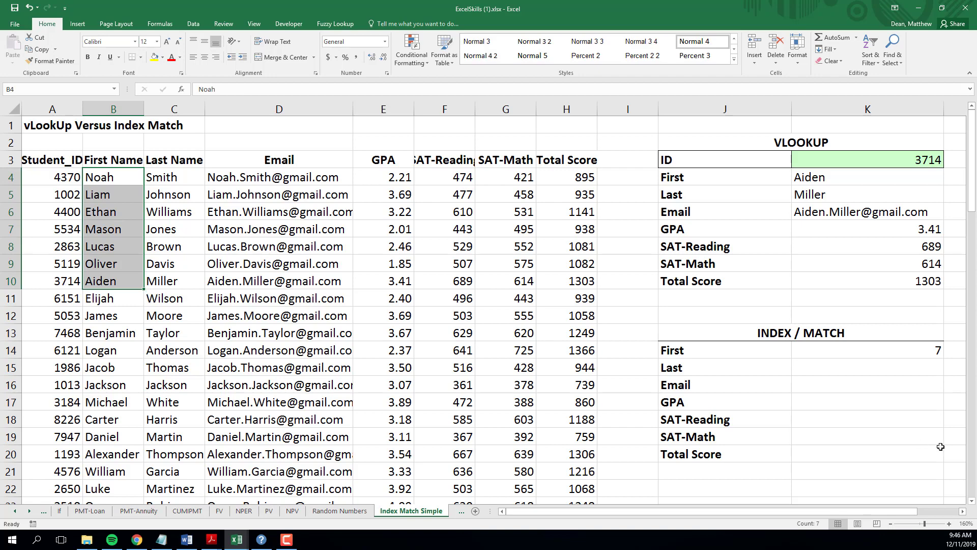
Wrap K14's MATCH formula in INDEX with the defined name Data and column 2, giving =INDEX(Data,MATCH(ID,IDColumn,0),2).
left_click(877, 350)
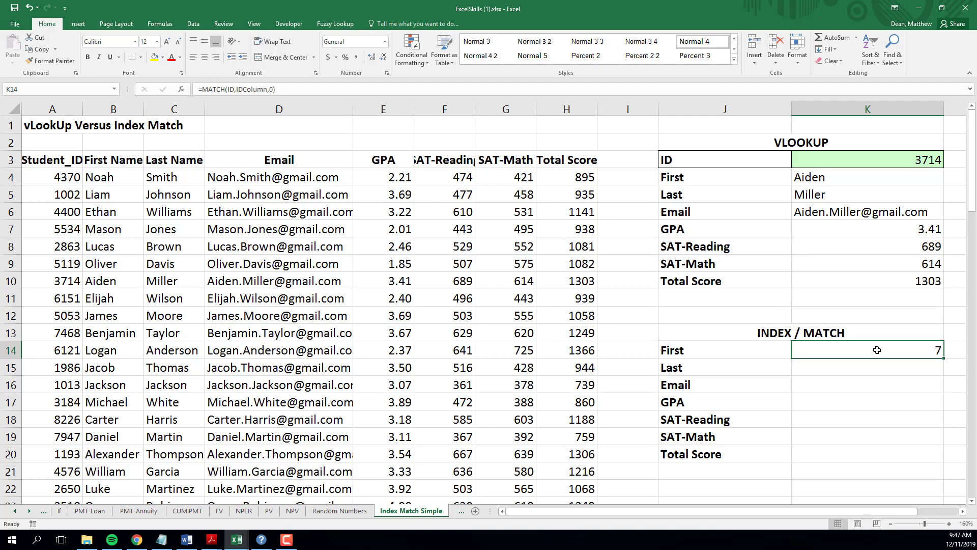
double_click(876, 349)
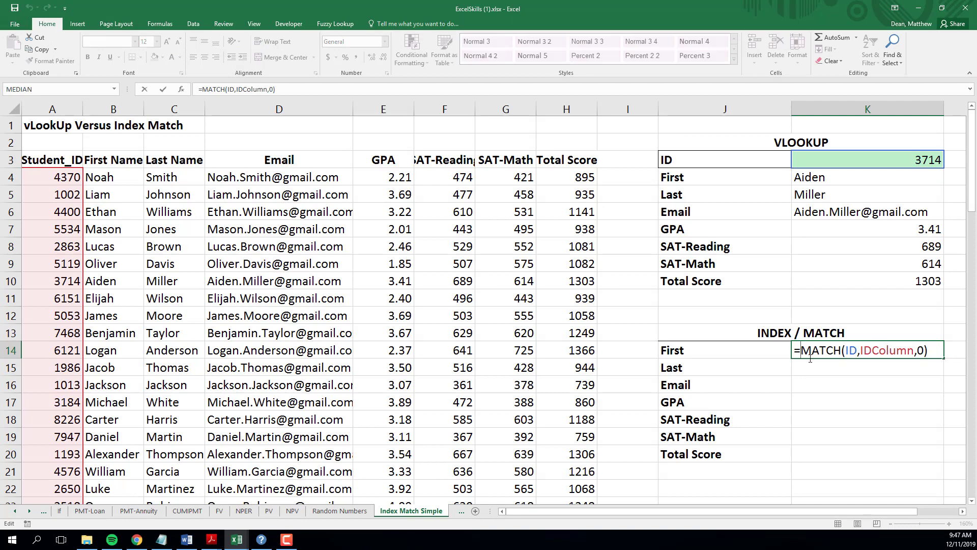
type("index(")
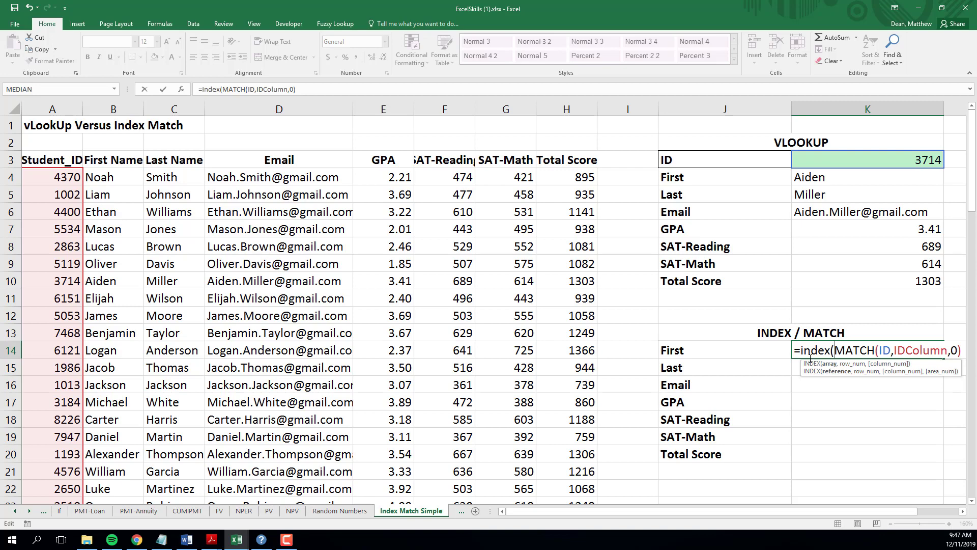
key("F3")
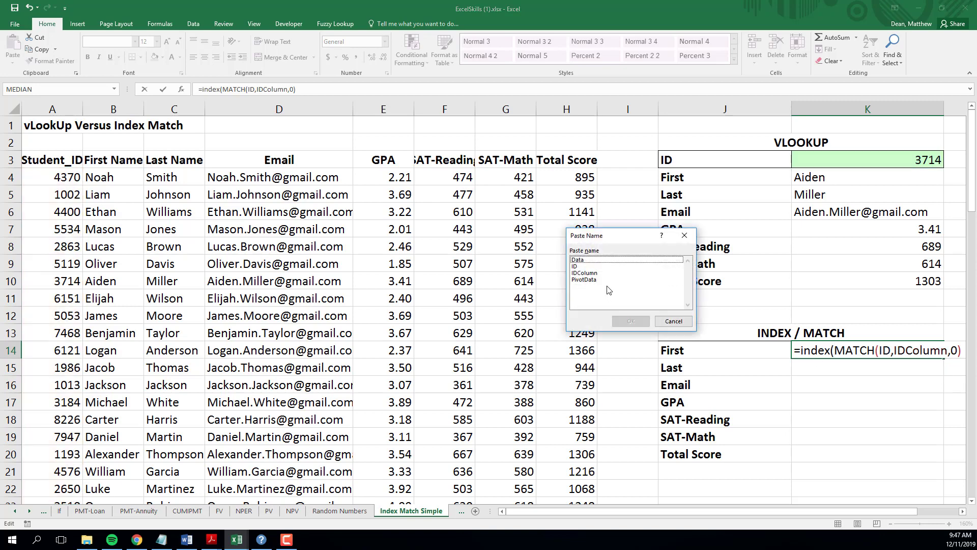
left_click(591, 261)
left_click(641, 323)
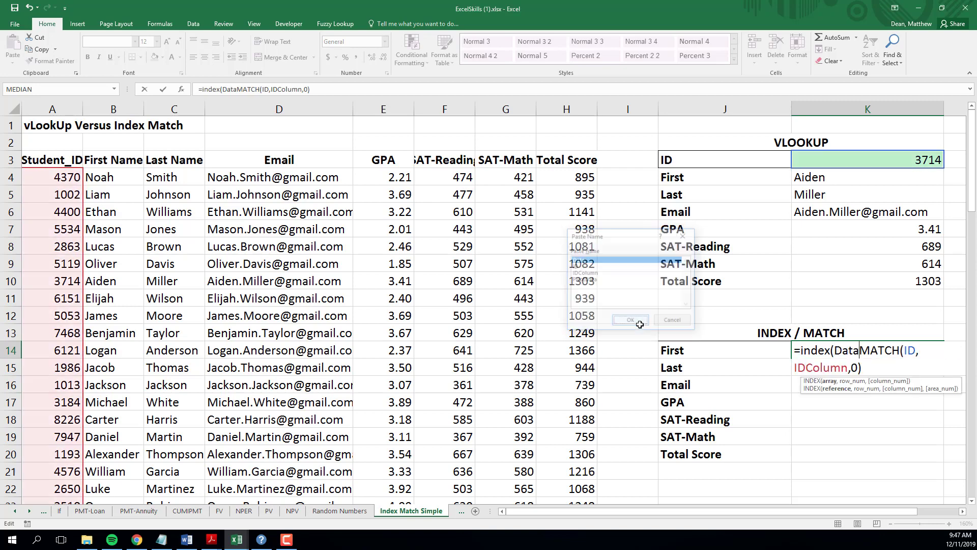
type(",")
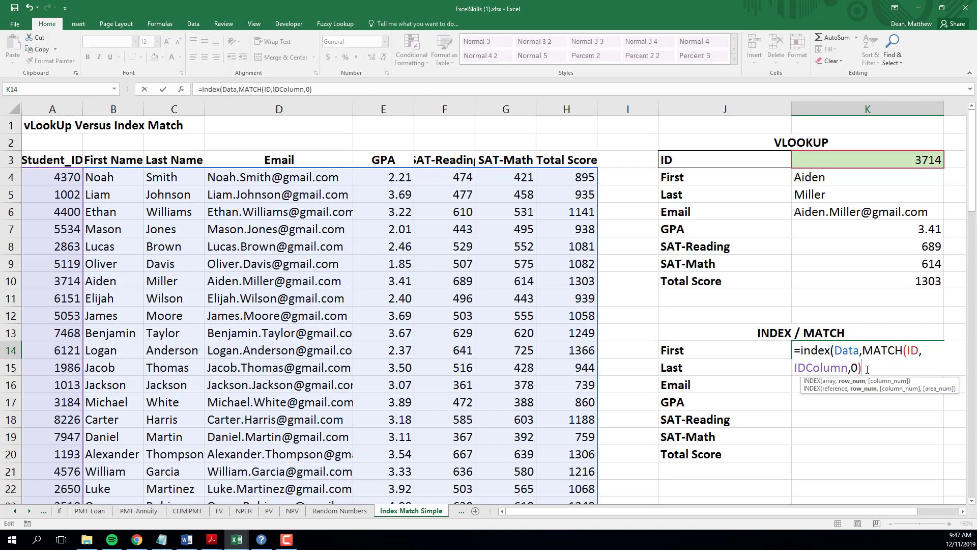
type(",")
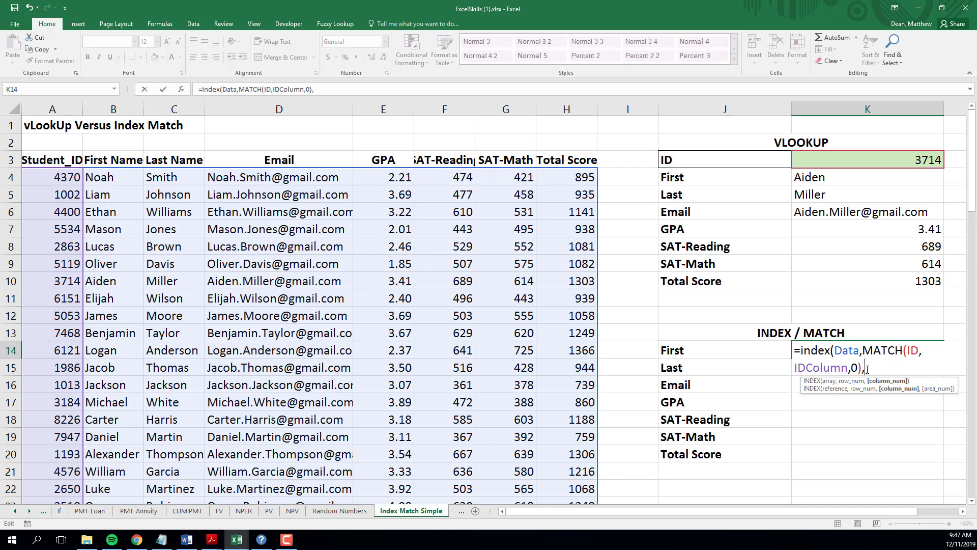
type("2)")
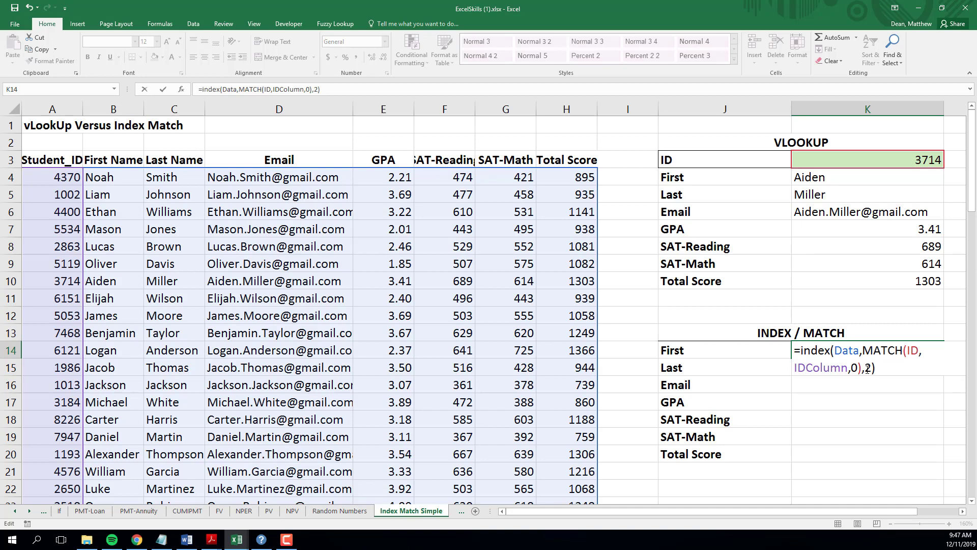
key("Return")
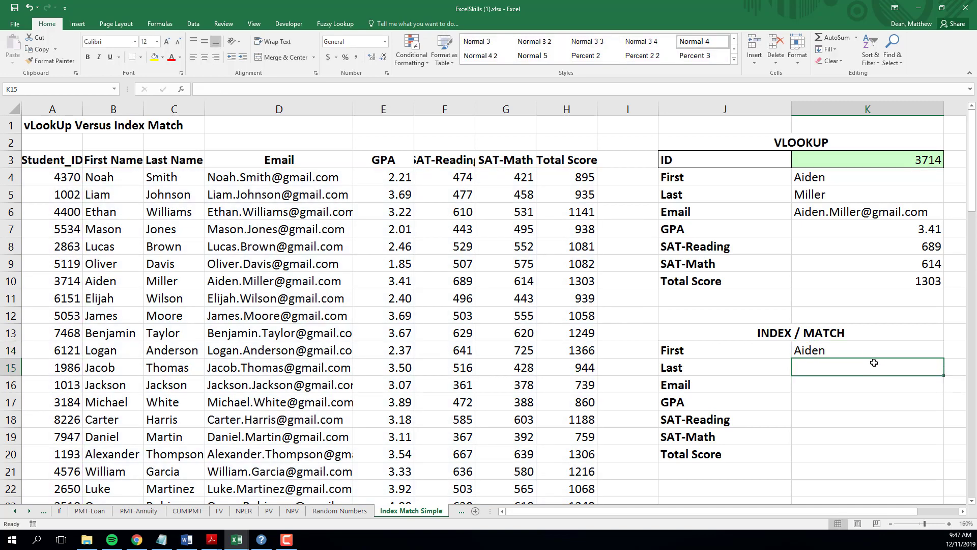
Review the INDEX formula in K14, highlighting the nested MATCH that supplies the row number.
double_click(866, 352)
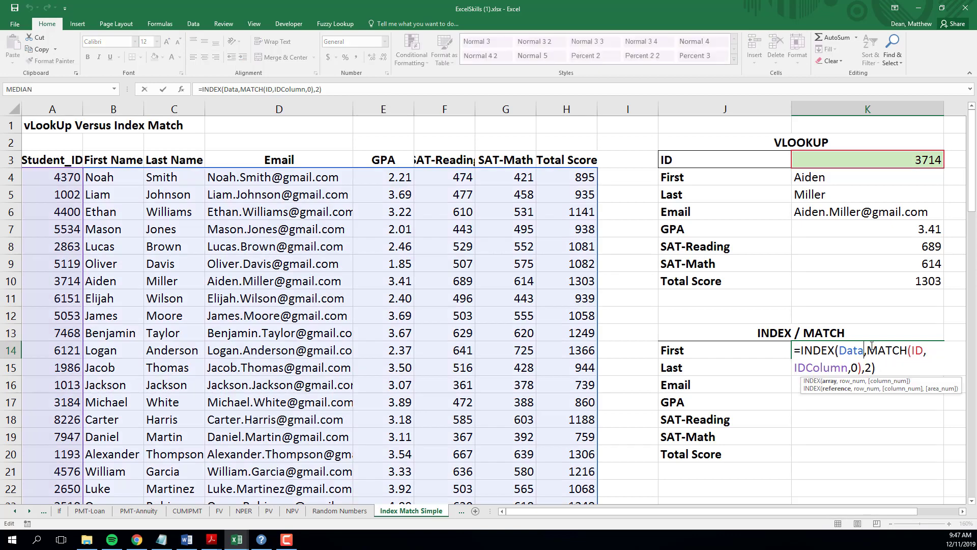
left_click_drag(872, 346, 858, 391)
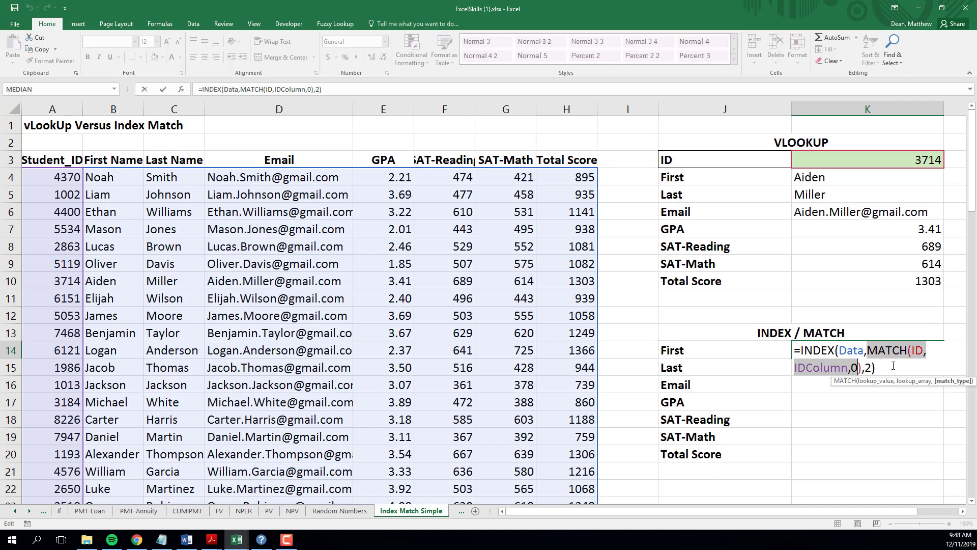
key("Return")
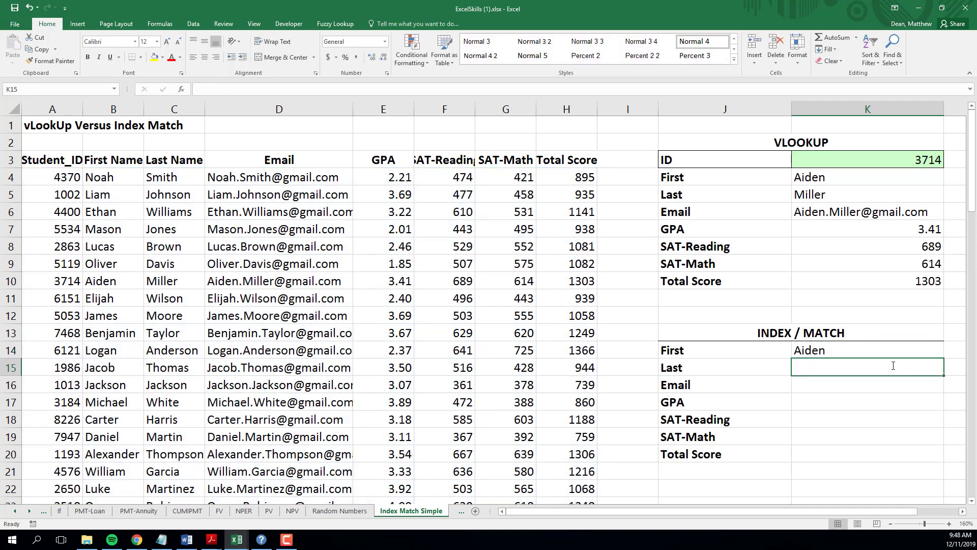
Fill the K14 formula down through K20 and change K15's INDEX column number to return the Last Name column.
left_click(883, 352)
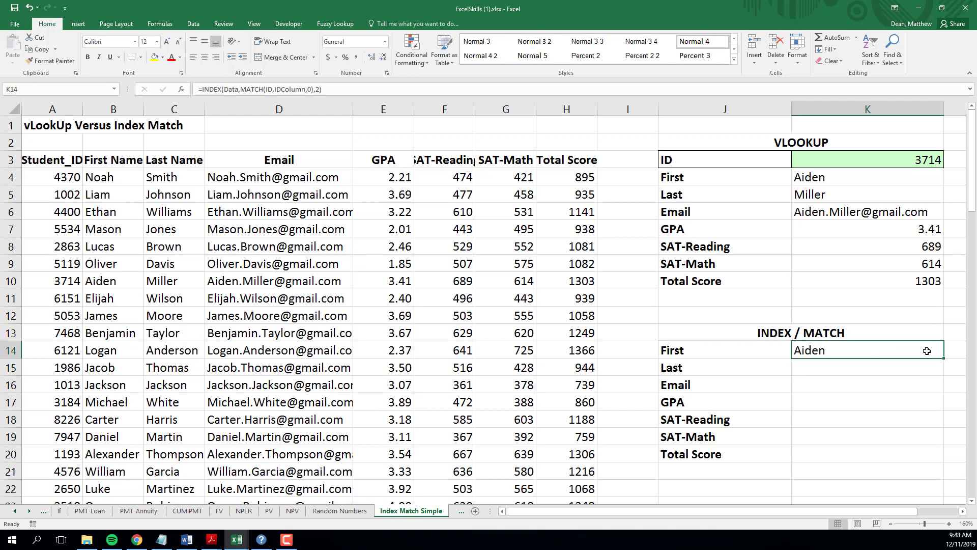
left_click_drag(944, 357, 947, 458)
double_click(854, 368)
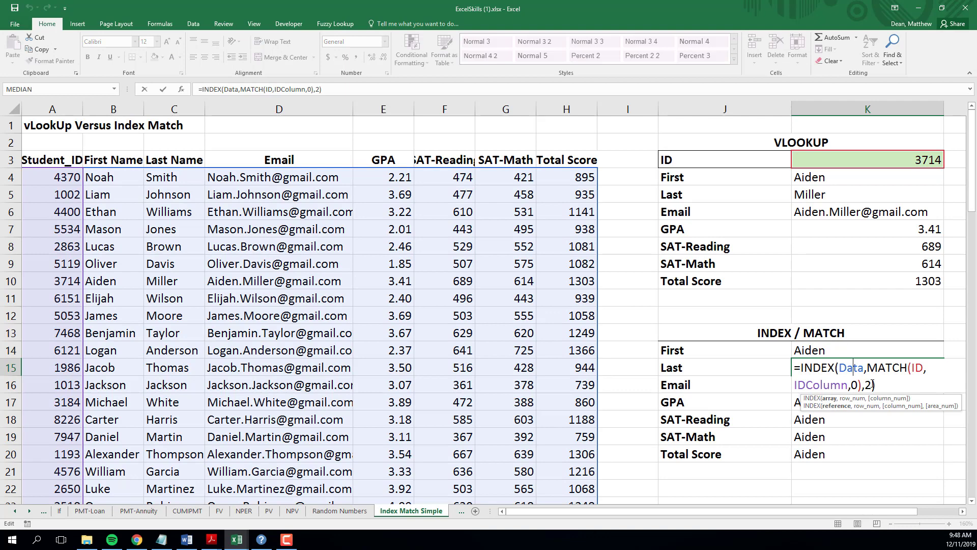
left_click(872, 385)
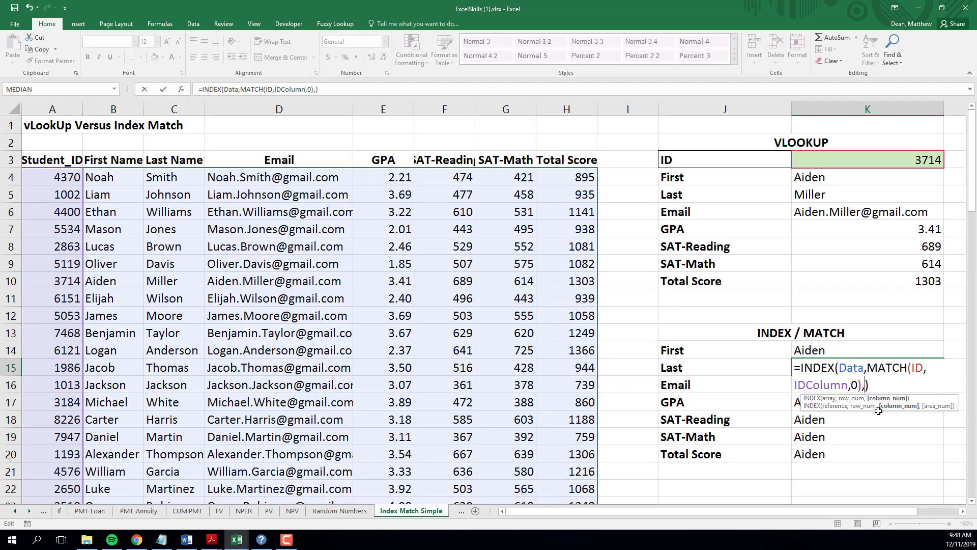
key("Return")
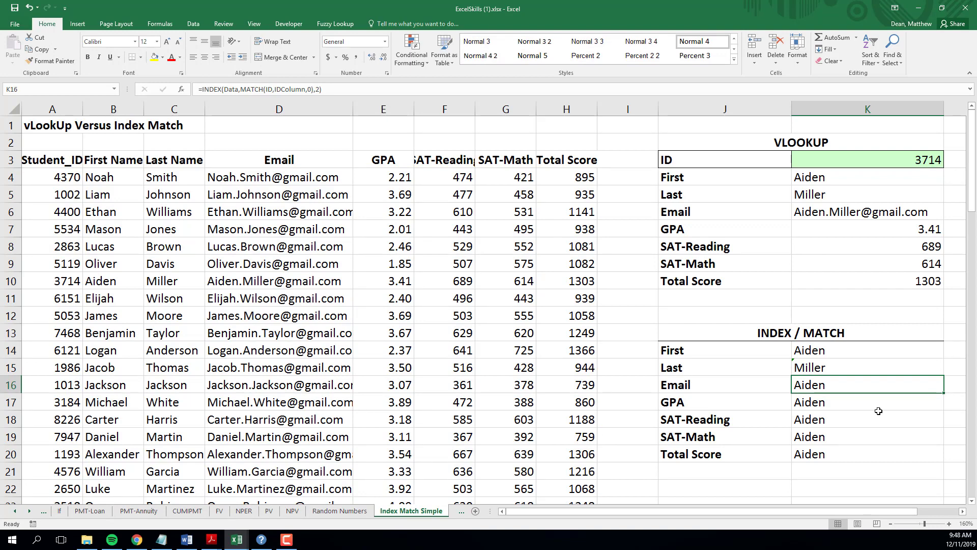
Set the INDEX column number in K16 to 4 for the Email lookup.
double_click(842, 387)
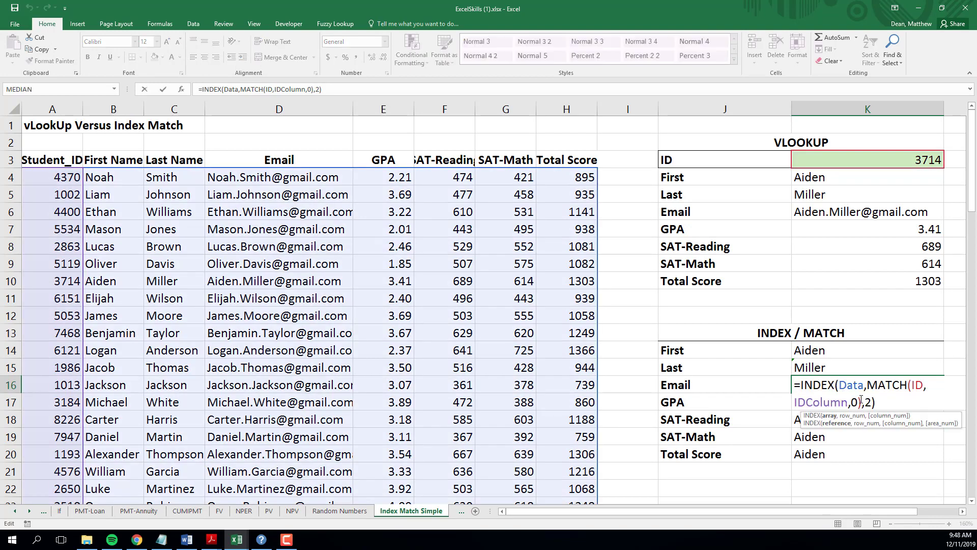
left_click(872, 401)
key("BackSpace")
type("4")
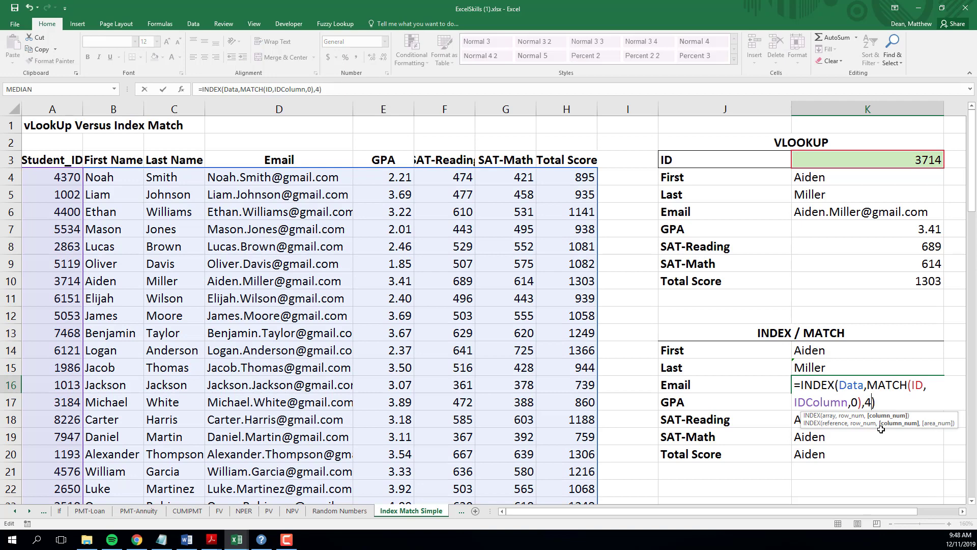
key("Return")
Set the INDEX column number in K17 to 5 for the GPA lookup.
double_click(849, 405)
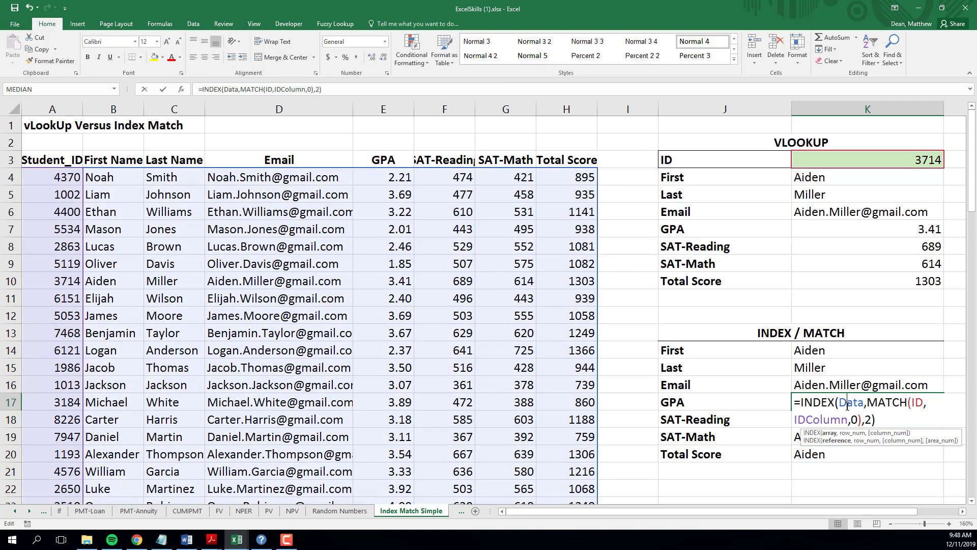
left_click(869, 420)
key("BackSpace")
type("5")
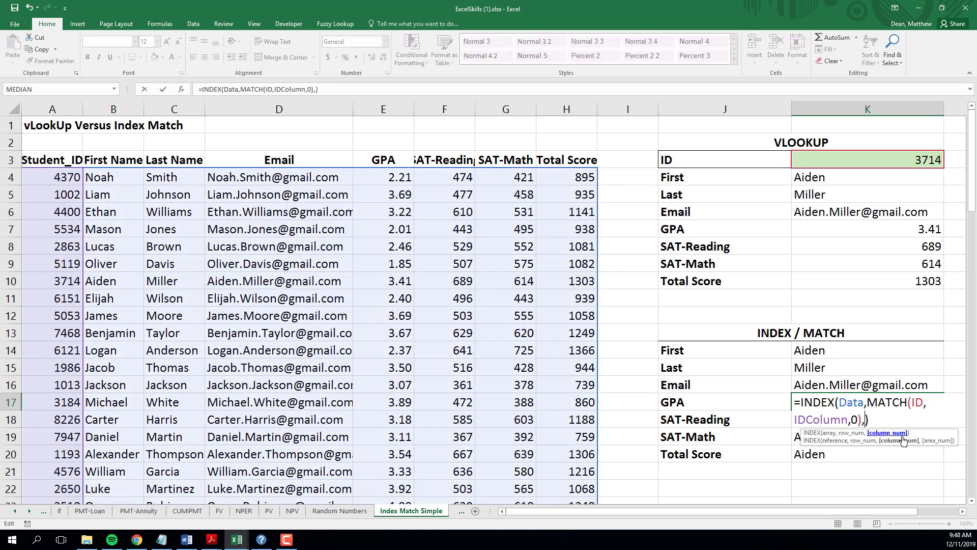
key("Return")
Set the INDEX column number in the SAT-Reading formula in K18 to 5.
double_click(866, 420)
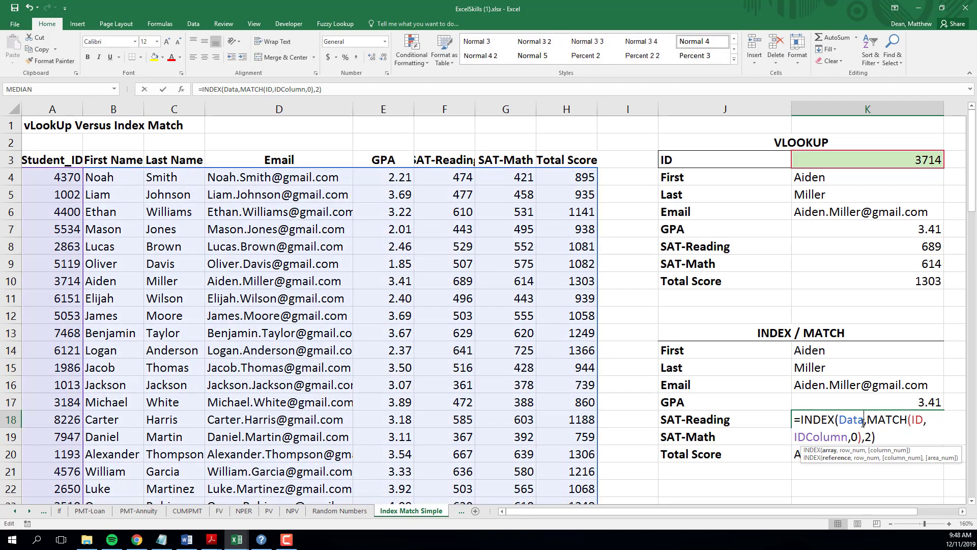
left_click(864, 437)
key("Delete")
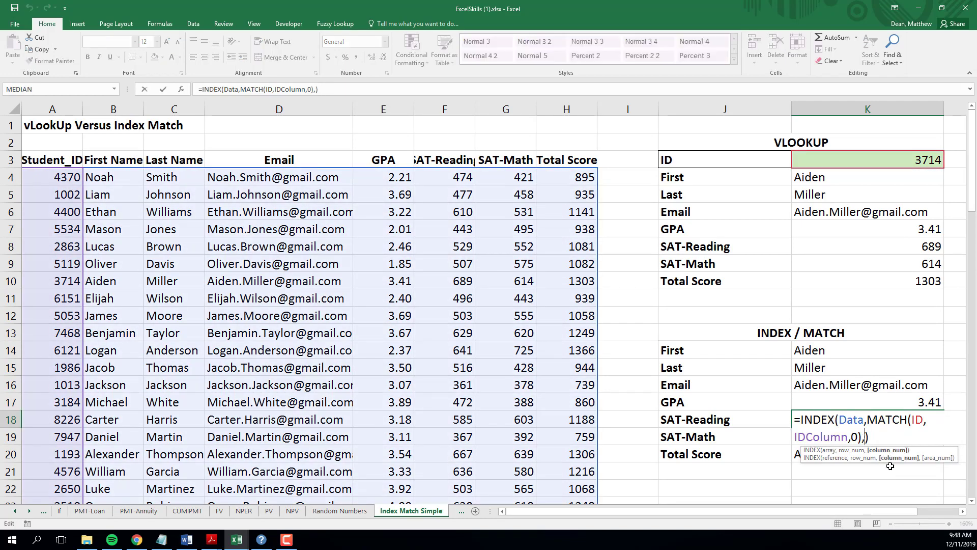
type("5")
key("Return")
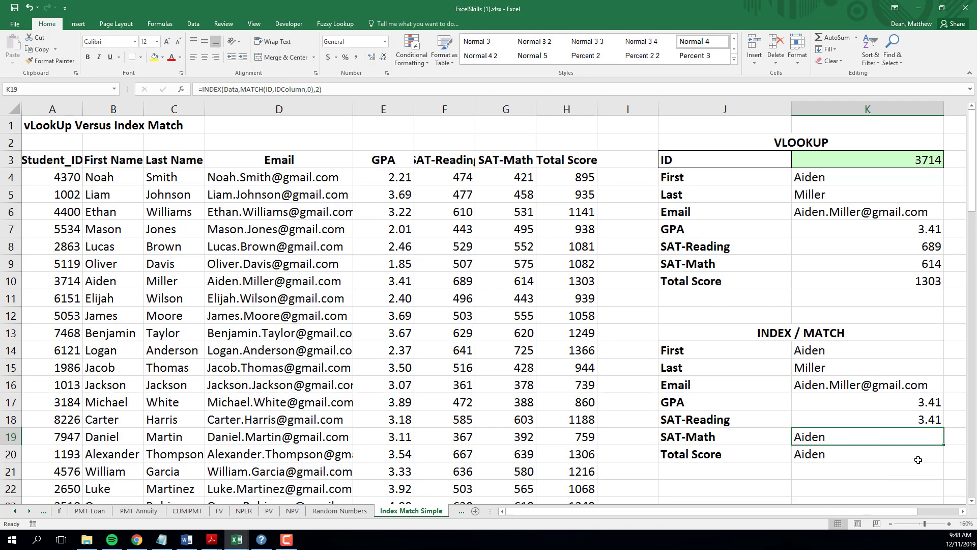
Compare the K17 and K18 formulas and correct K18's INDEX column number to 6 for SAT-Reading.
left_click(902, 418)
left_click(898, 404)
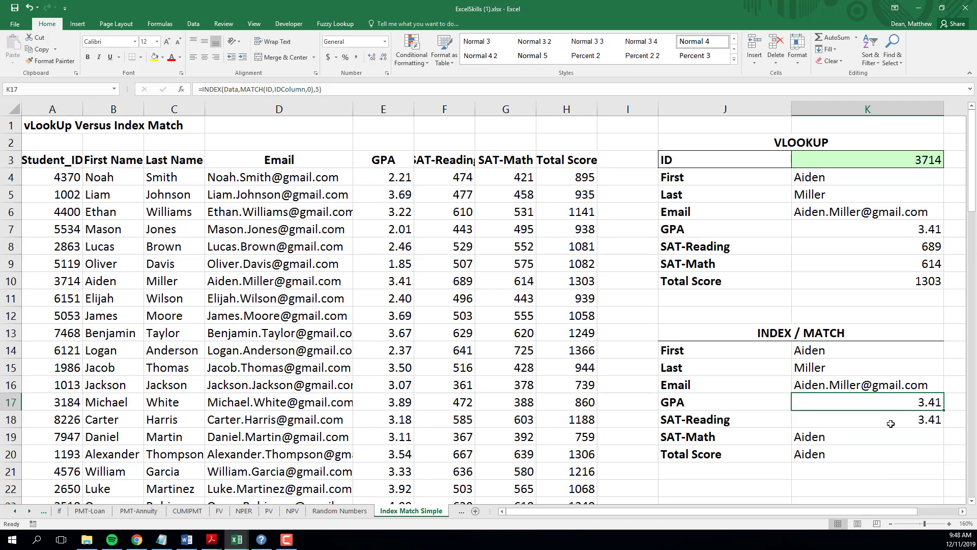
double_click(887, 421)
left_click(865, 436)
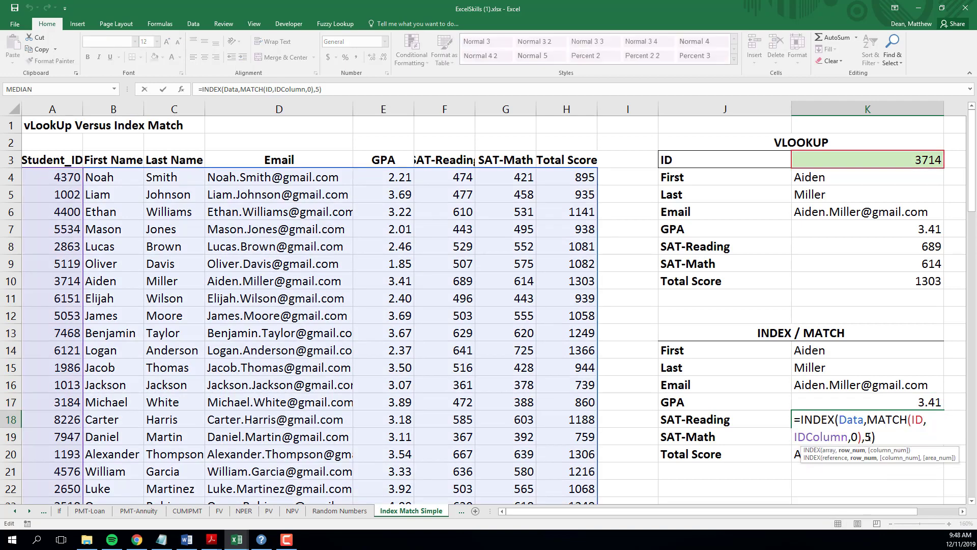
key("Delete")
type("6")
key("Return")
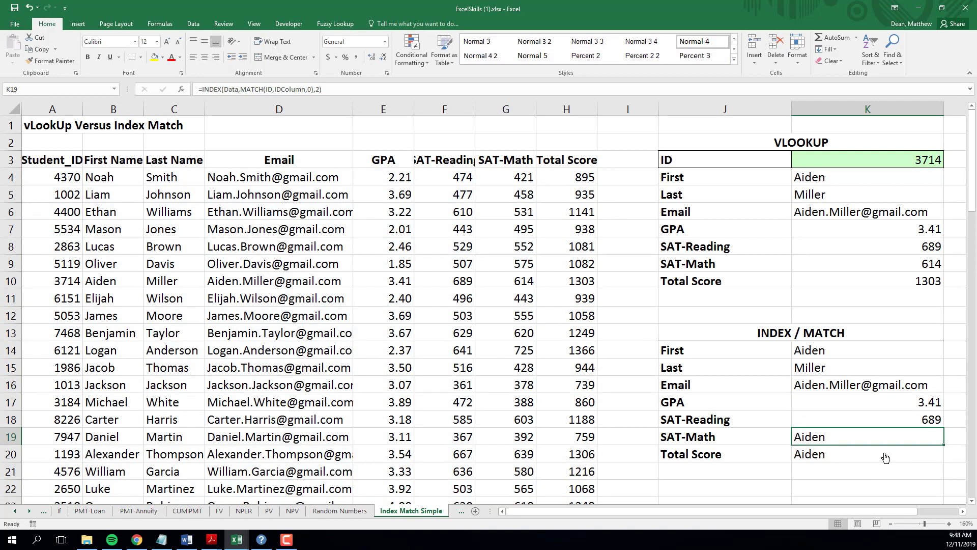
Set the INDEX column number in K19 to 7 for the SAT-Math lookup.
double_click(893, 441)
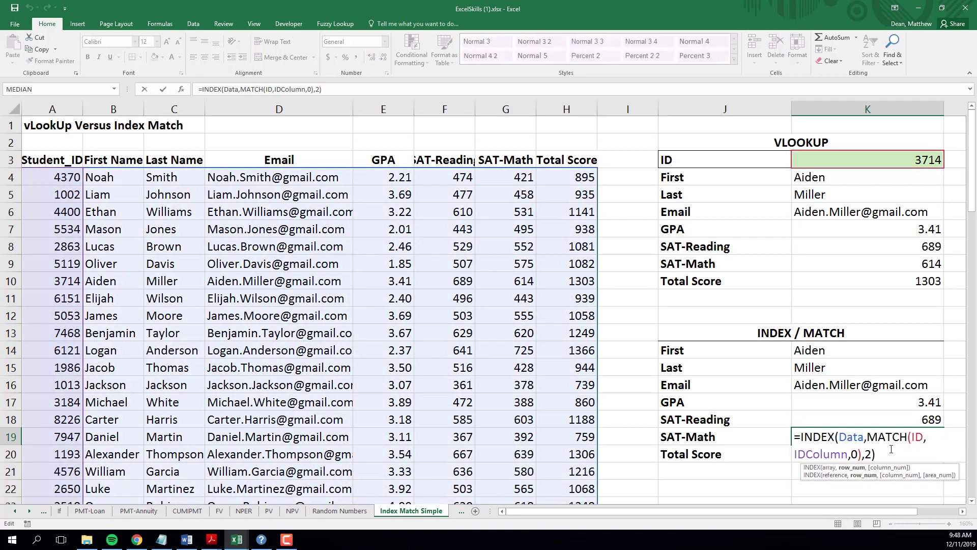
left_click(871, 454)
key("BackSpace")
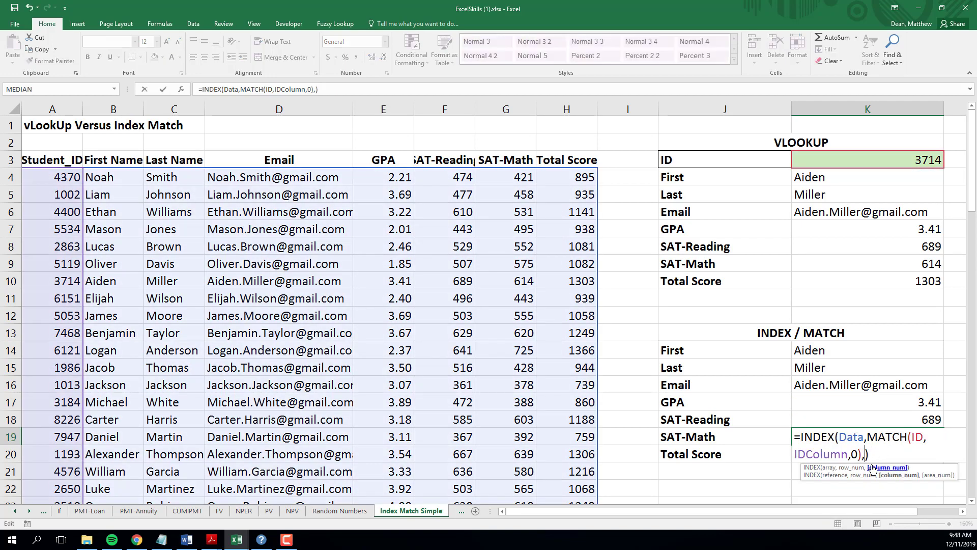
type("7")
key("Return")
Change the INDEX column number in K20 to return the Total Score column.
double_click(863, 455)
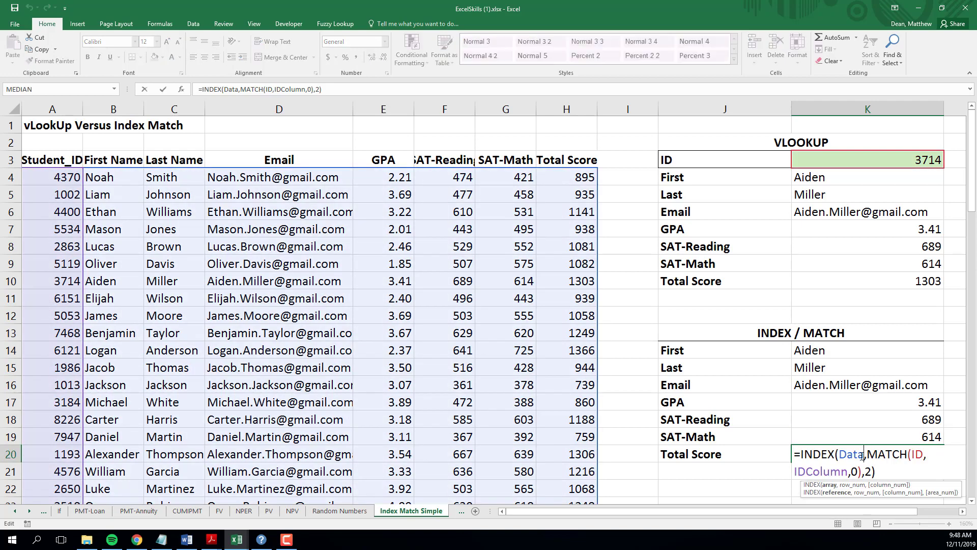
left_click(866, 471)
key("Delete")
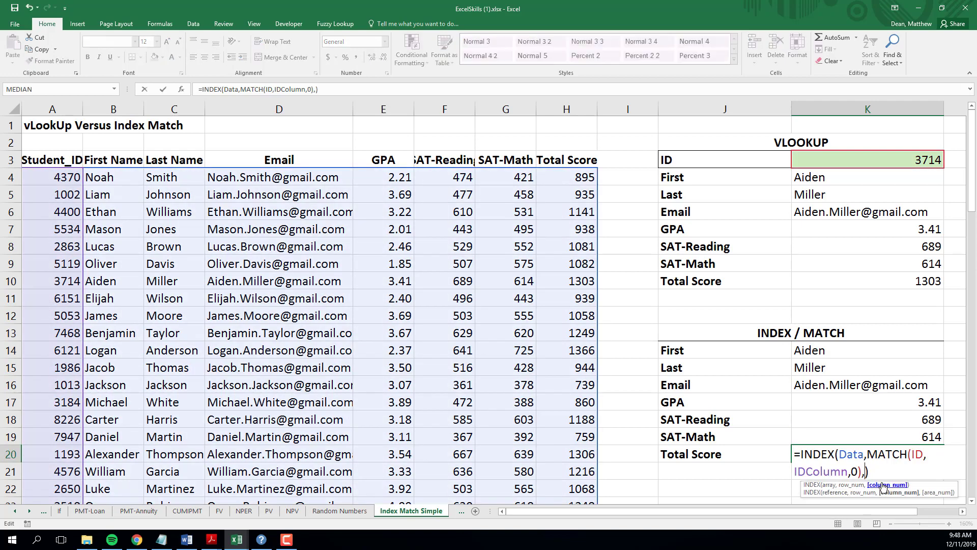
key("Return")
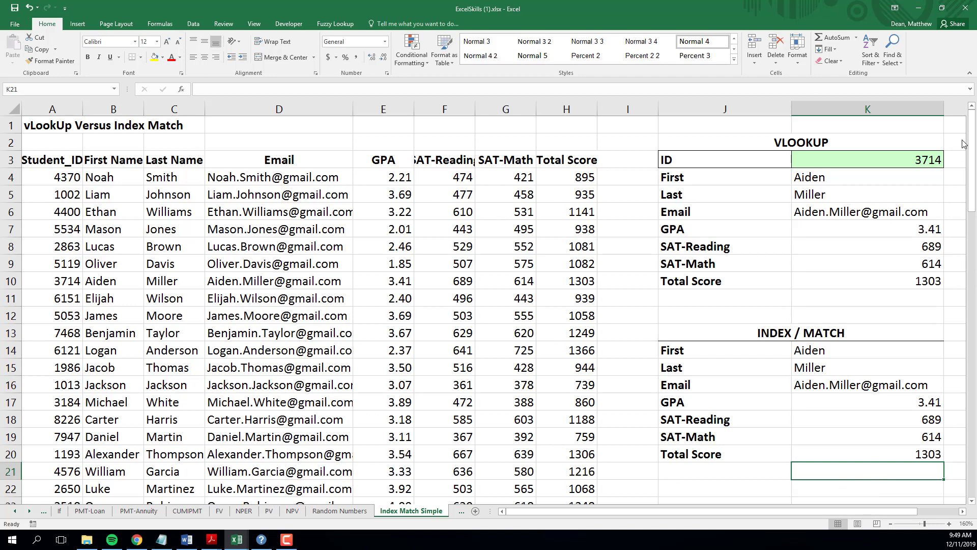
Test both lookups by entering the student ID from A19 in the ID cell K3.
left_click(912, 161)
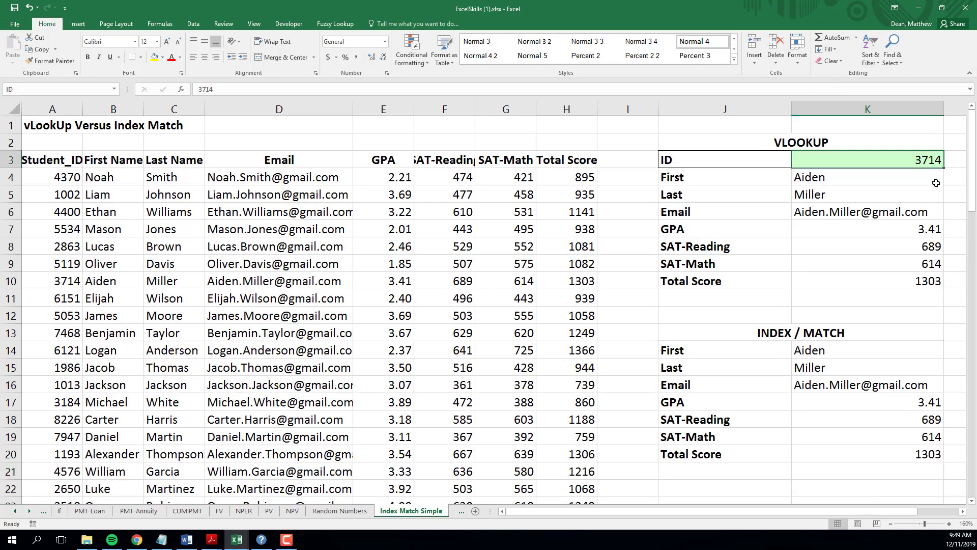
type("7947")
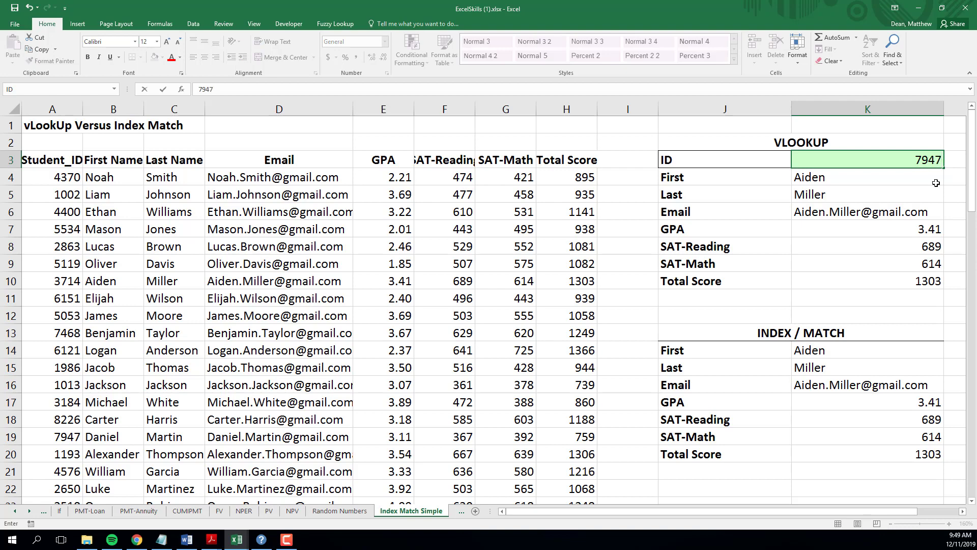
key("Return")
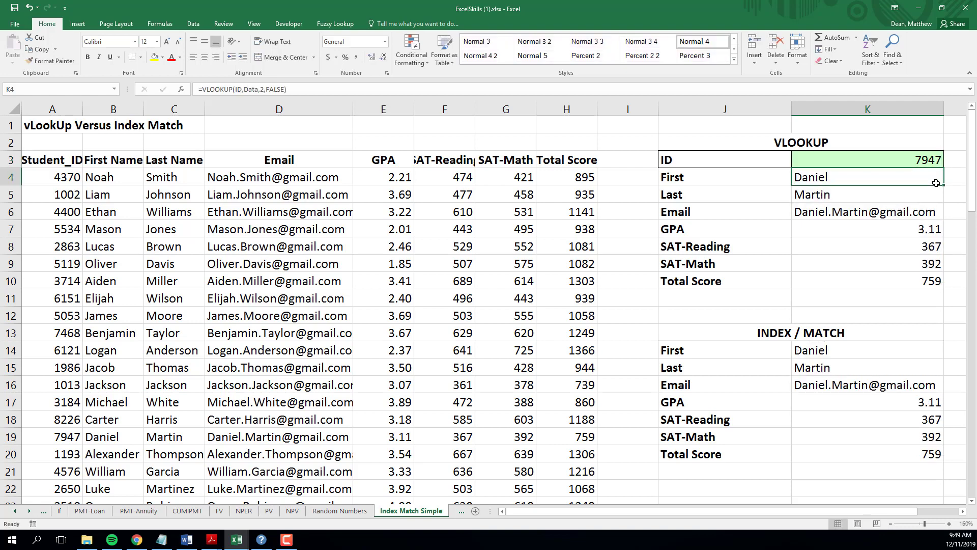
left_click(924, 153)
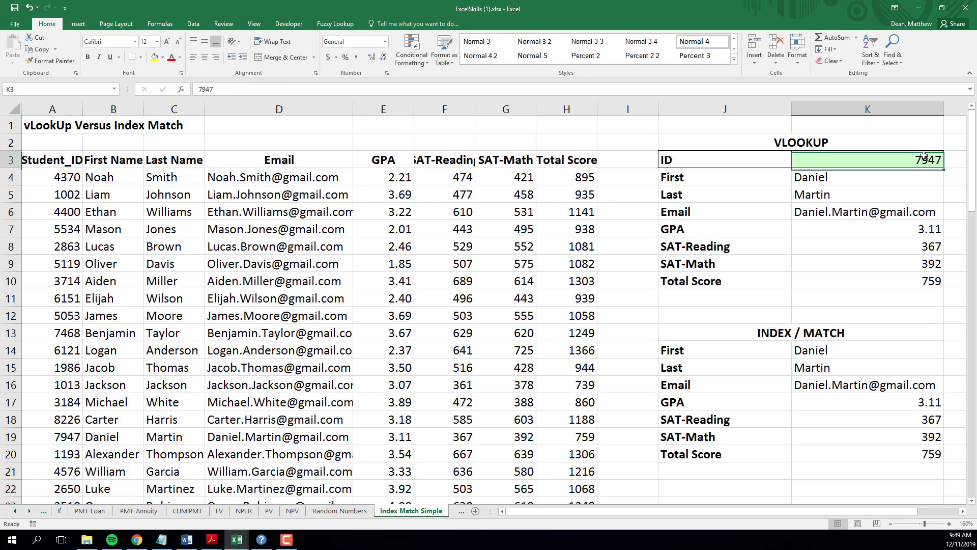
Test both lookups with a student ID that is not in the list, entered in K3, and open the error options for K4.
type("5688")
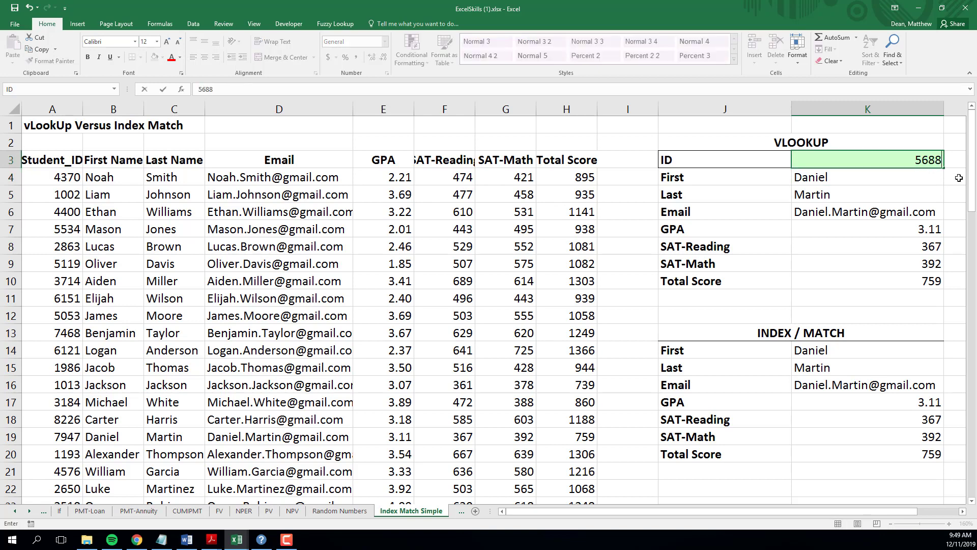
key("Return")
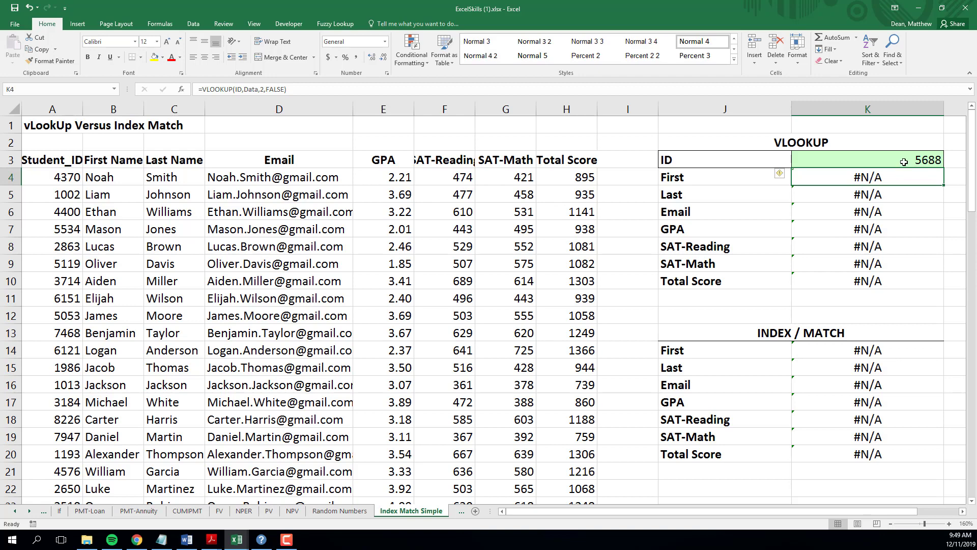
left_click(781, 177)
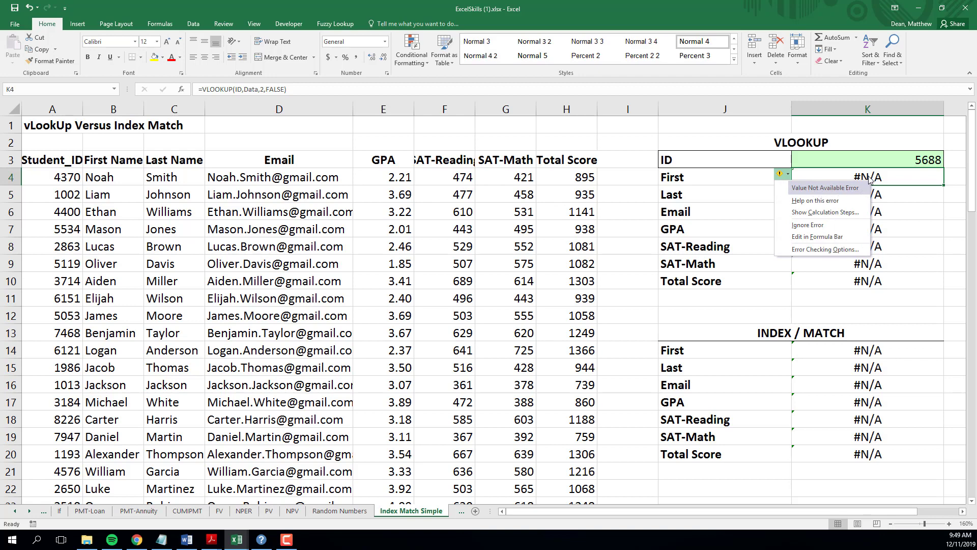
Replace the ID in K3 with the valid student ID from A20 to test both lookups again.
left_click(878, 160)
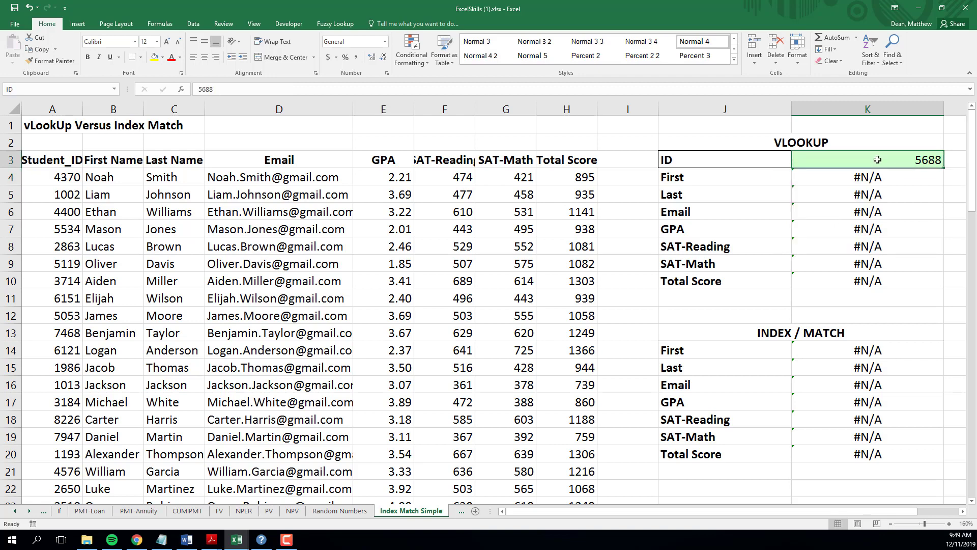
type("1193")
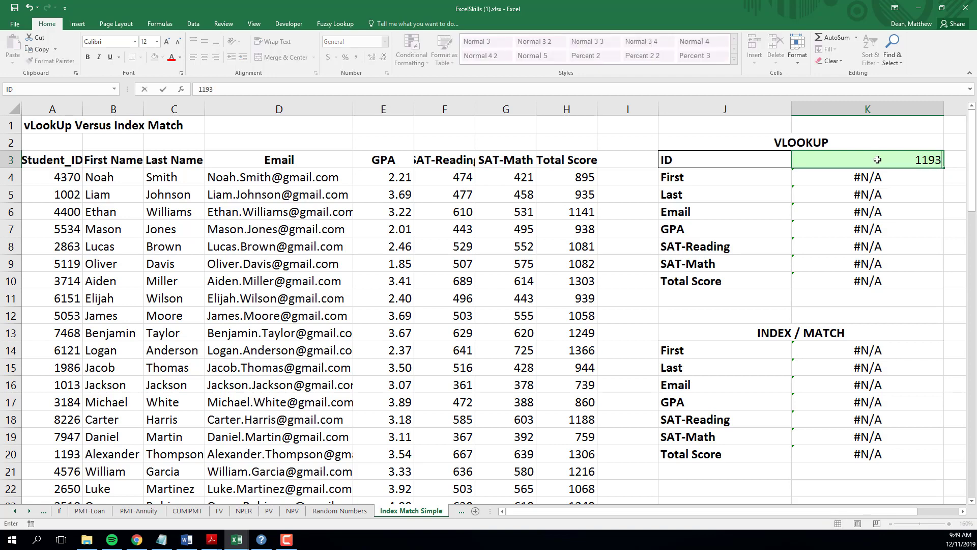
key("Return")
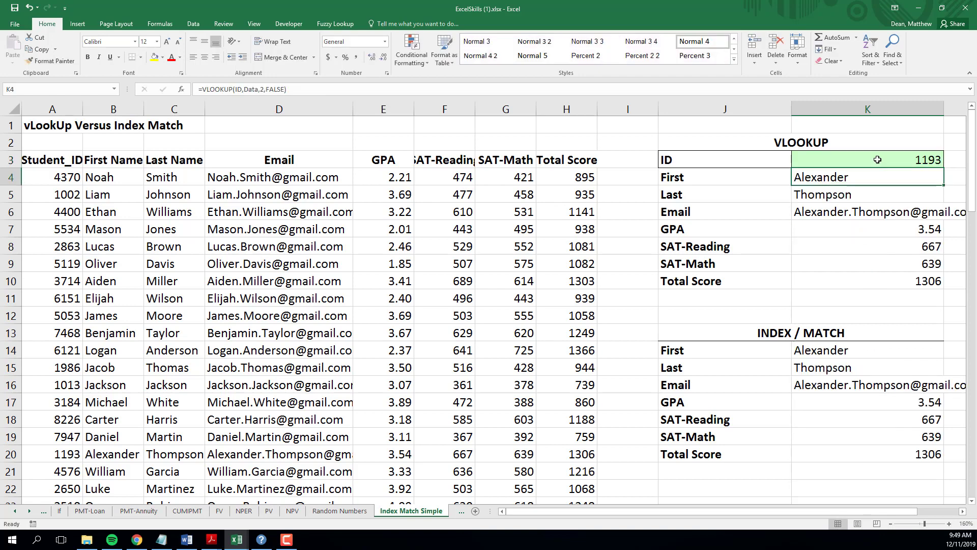